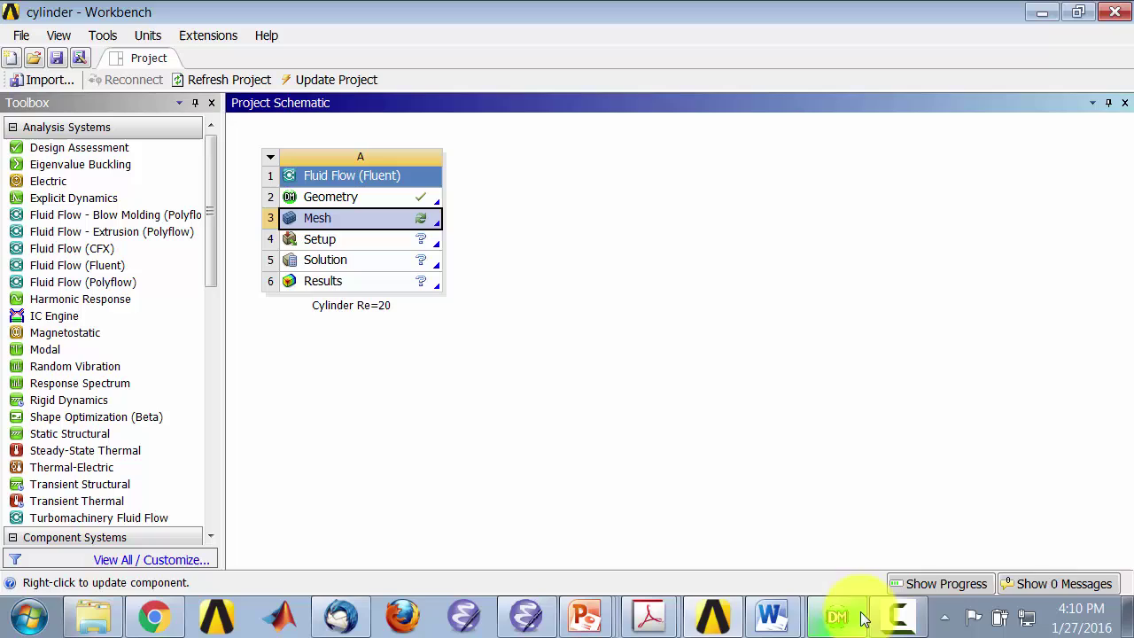
Close the DesignModeler window so only the Workbench project schematic remains
mouse_move(833, 616)
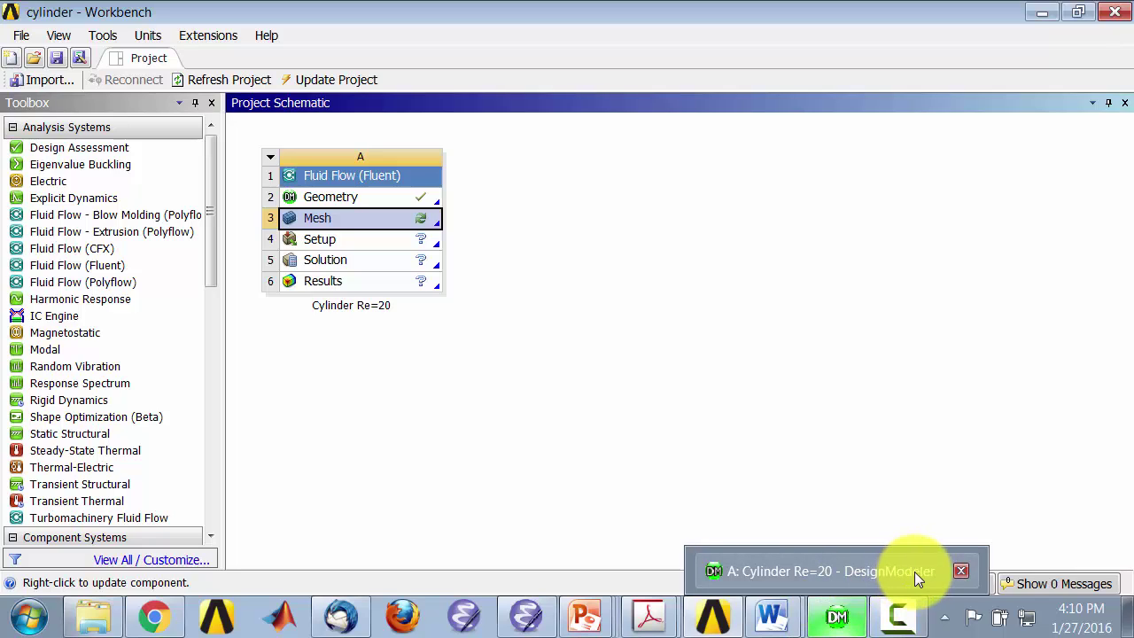
click(962, 574)
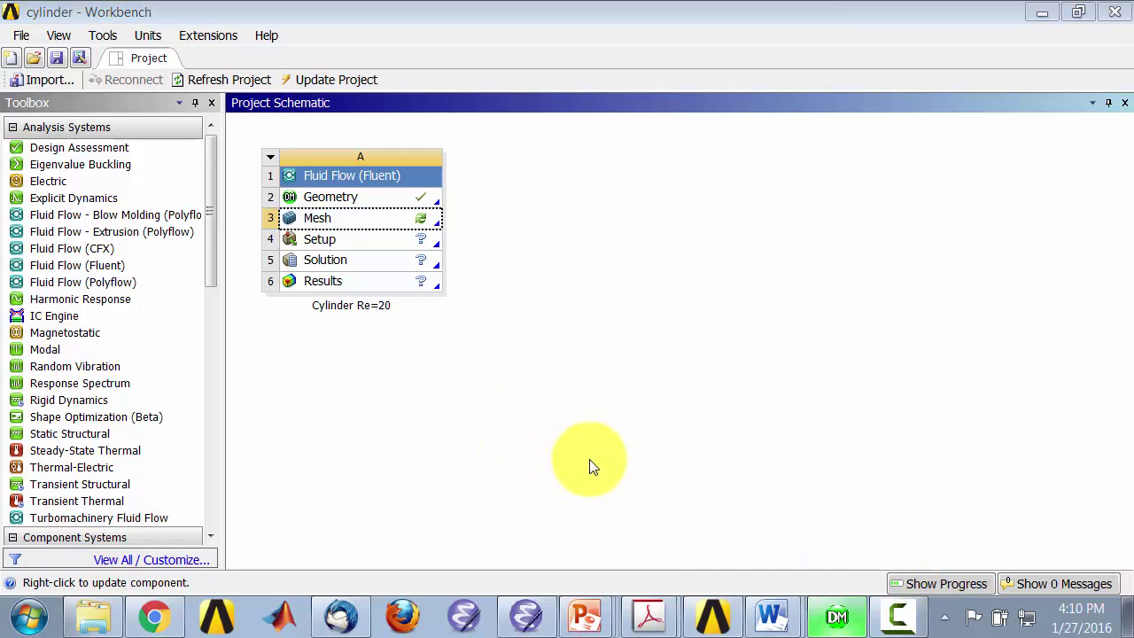
Open the Cylinder Re=20 Fluid Flow system's Mesh cell in ANSYS Meshing
double_click(377, 219)
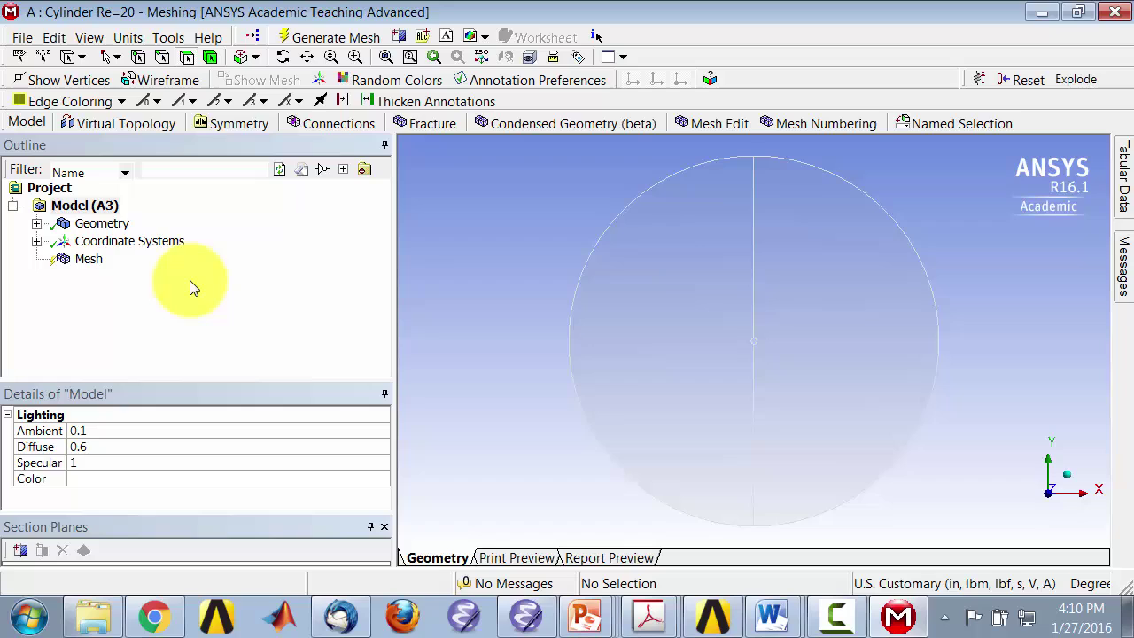
Generate the default mesh on the circular domain
click(88, 259)
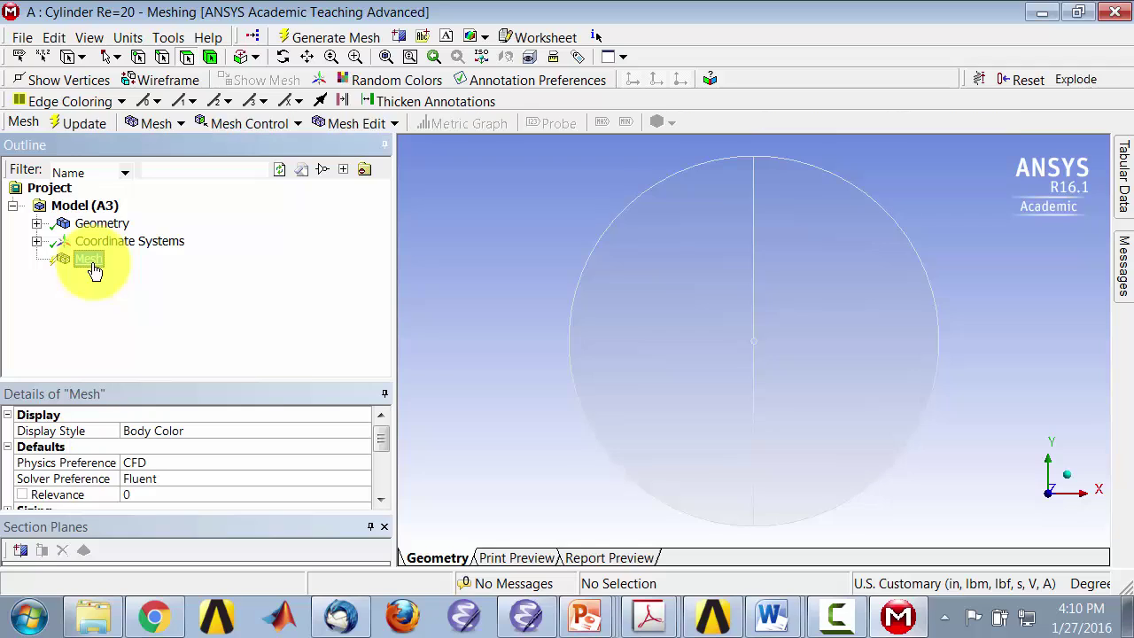
click(86, 123)
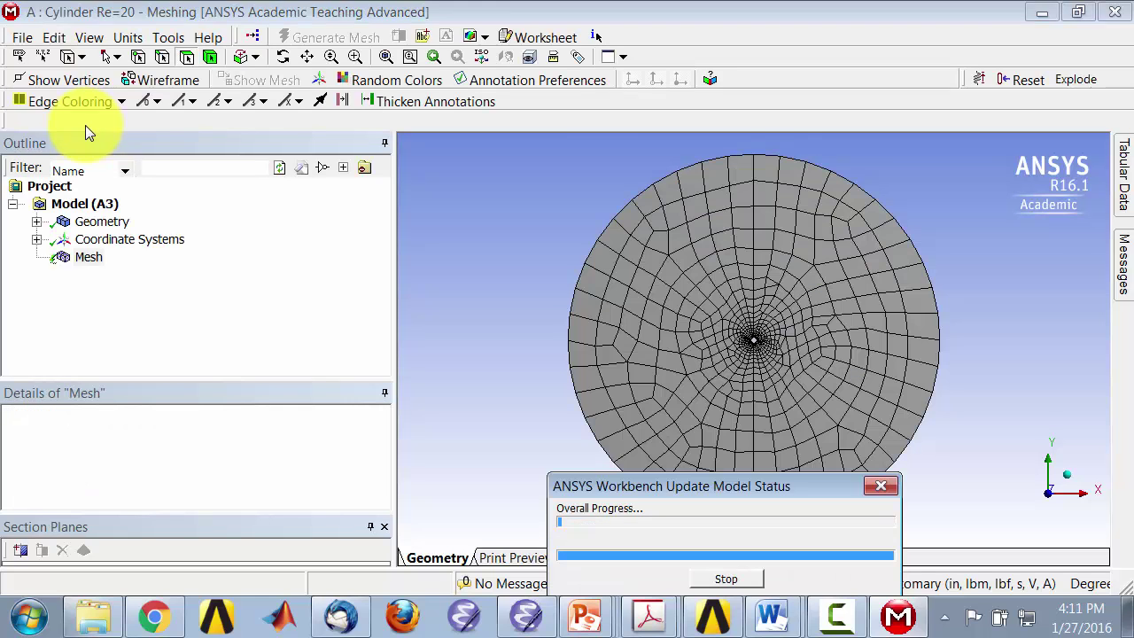
click(554, 463)
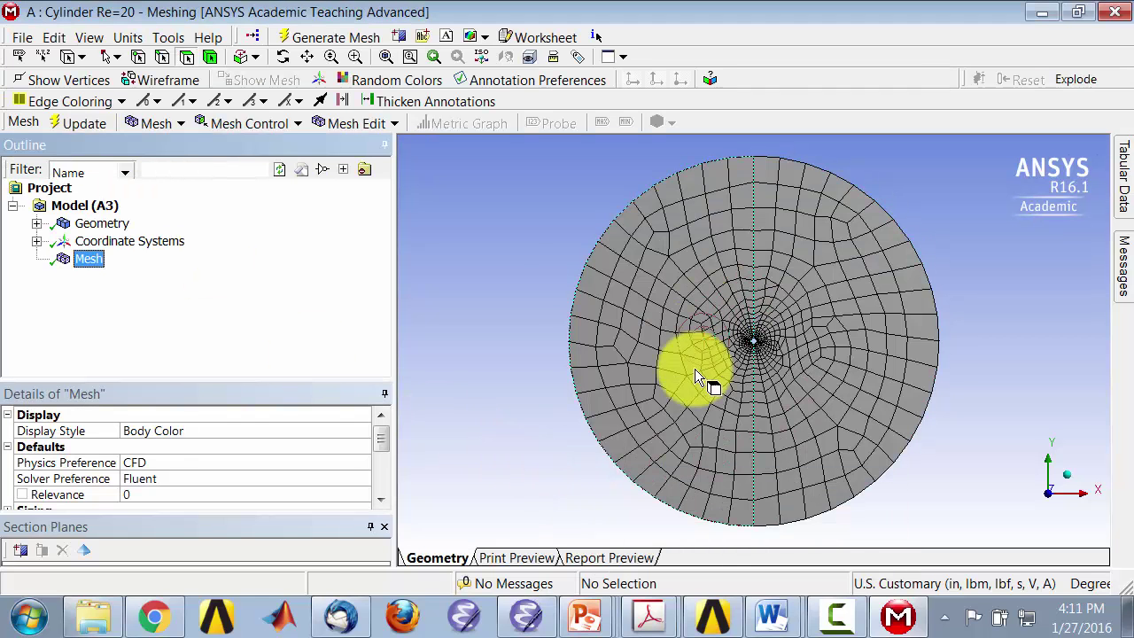
Zoom and rotate around the cylinder to inspect the cells, then fit the whole disk back into view
click(771, 355)
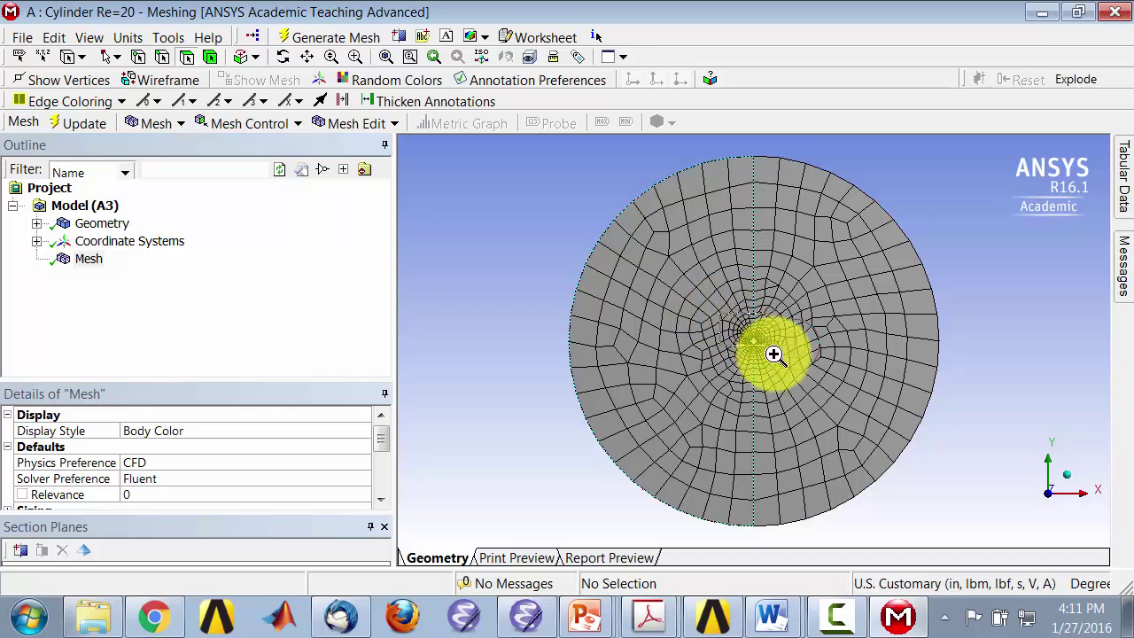
scroll(789, 376, up, 5)
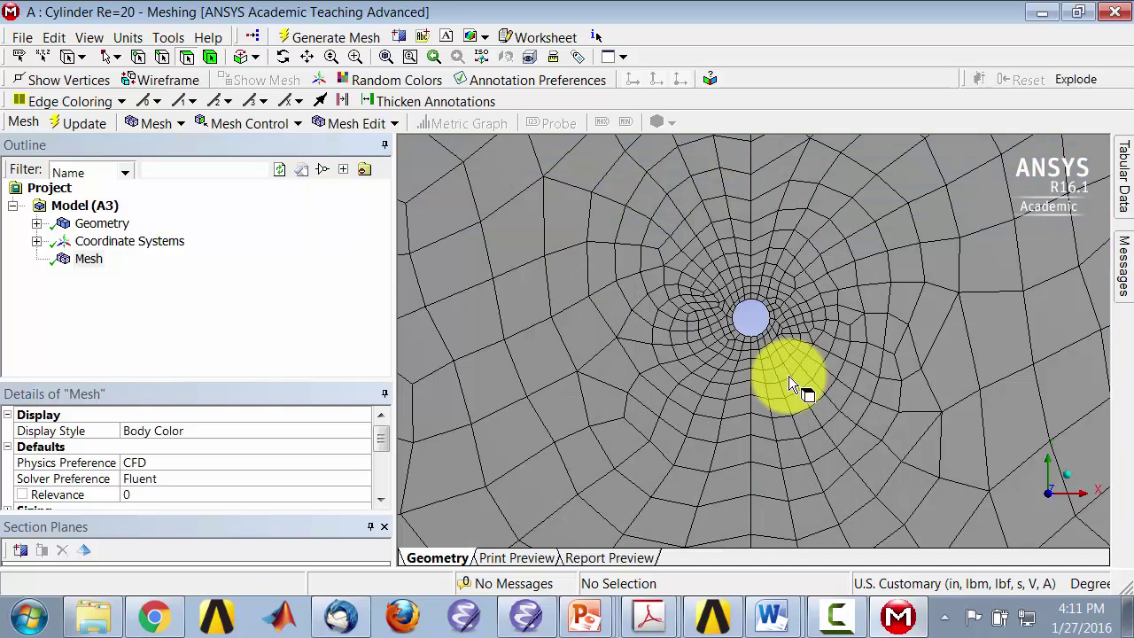
middle_drag(789, 374, 647, 310)
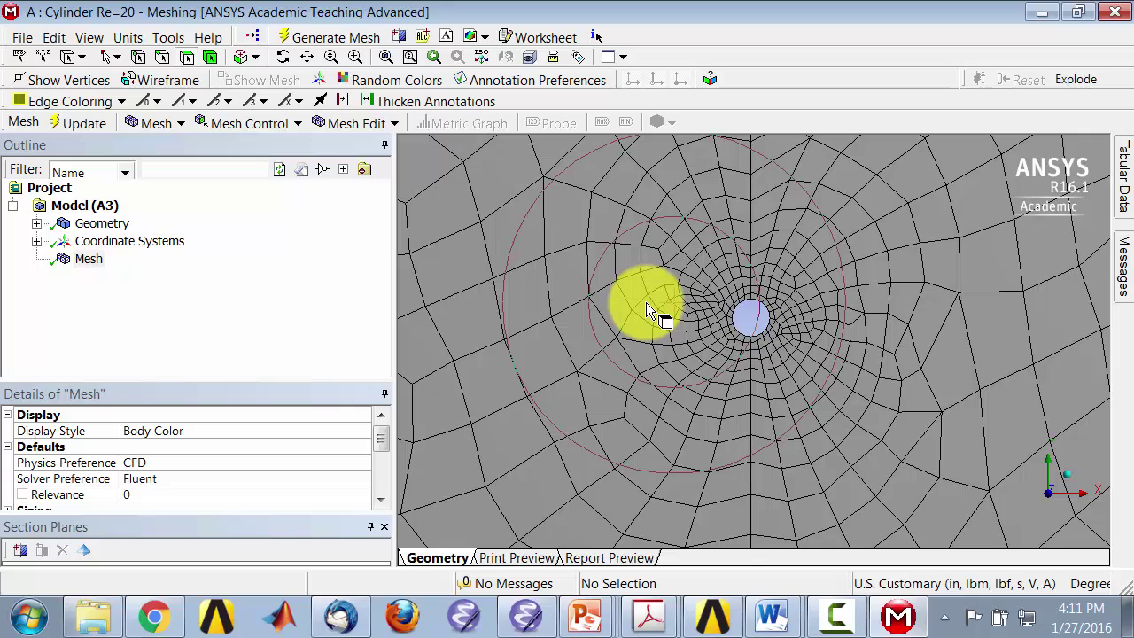
key(F7)
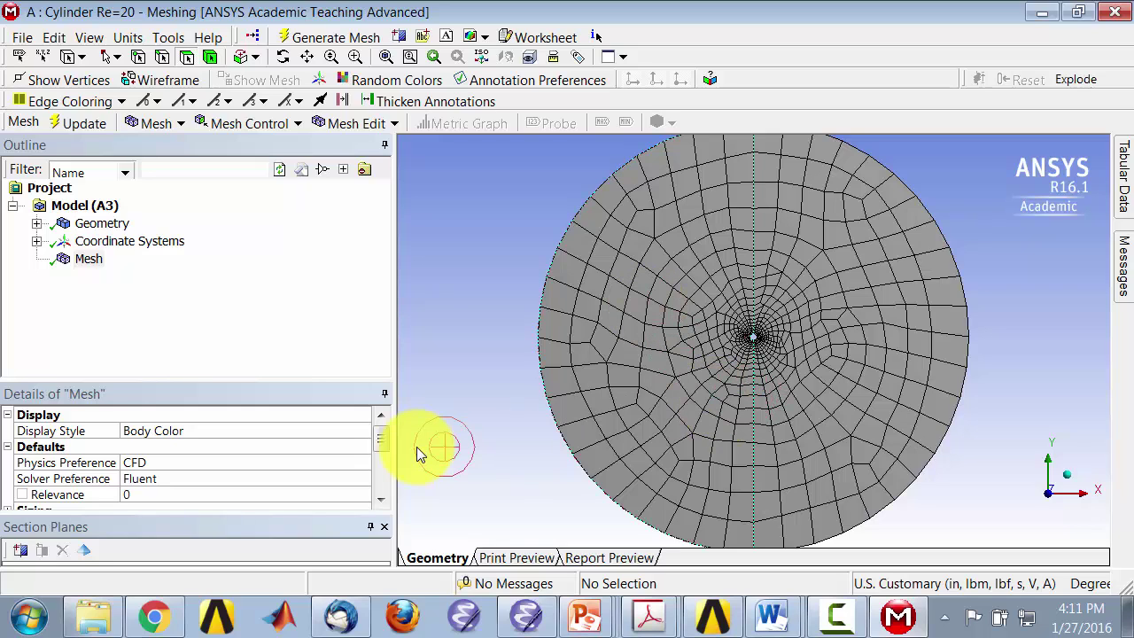
click(447, 440)
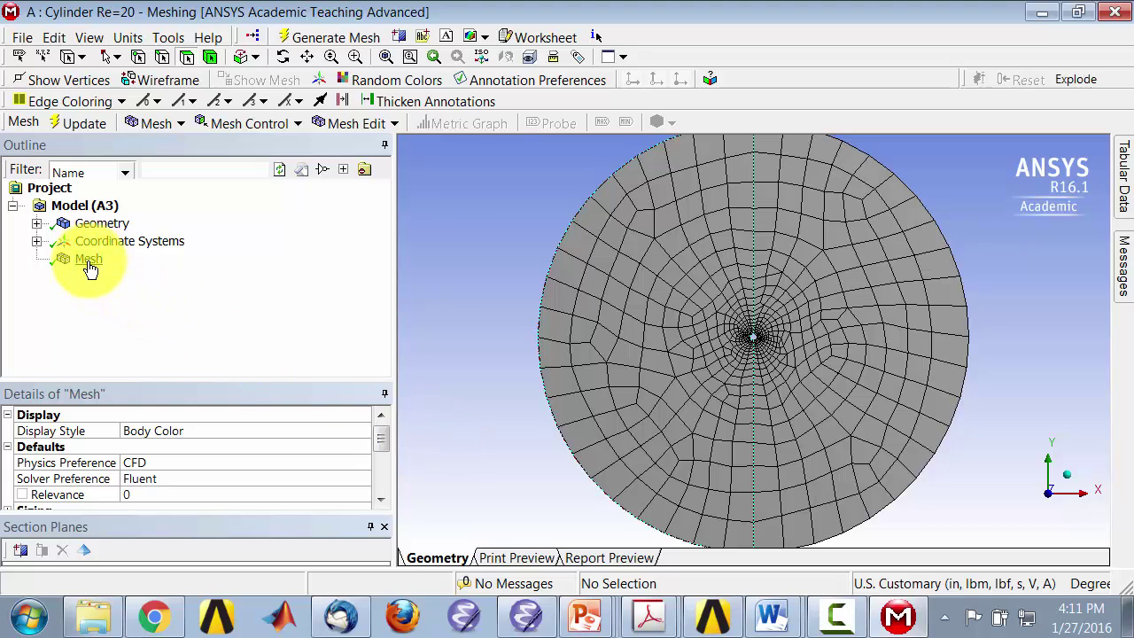
Add a Face Meshing control scoped to both disk halves (2 faces) and regenerate the mesh
click(280, 125)
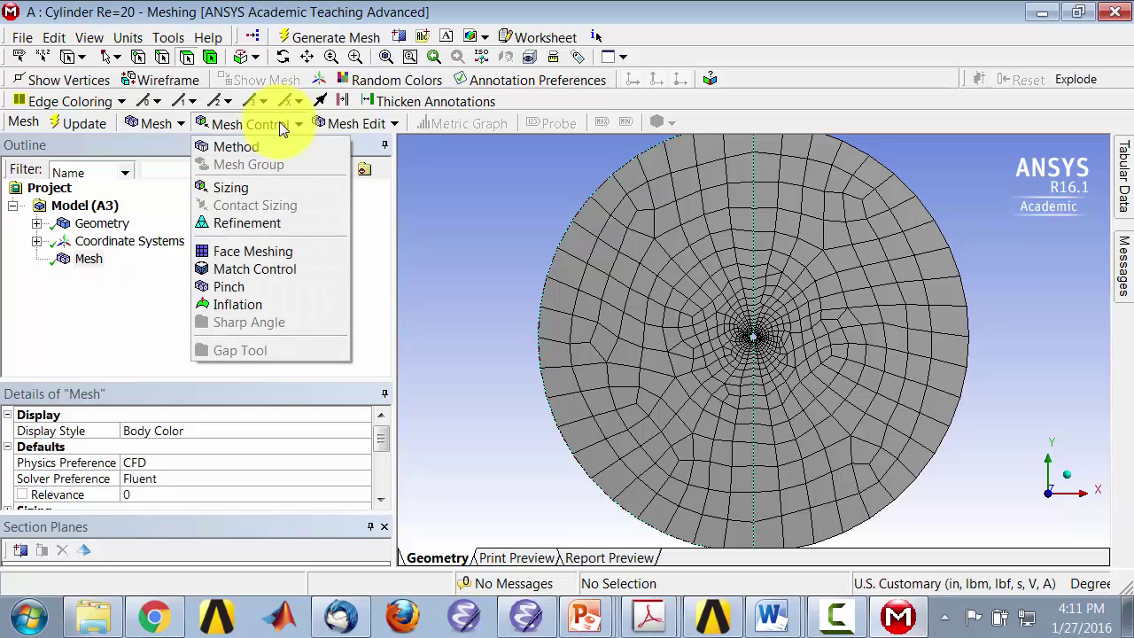
click(252, 255)
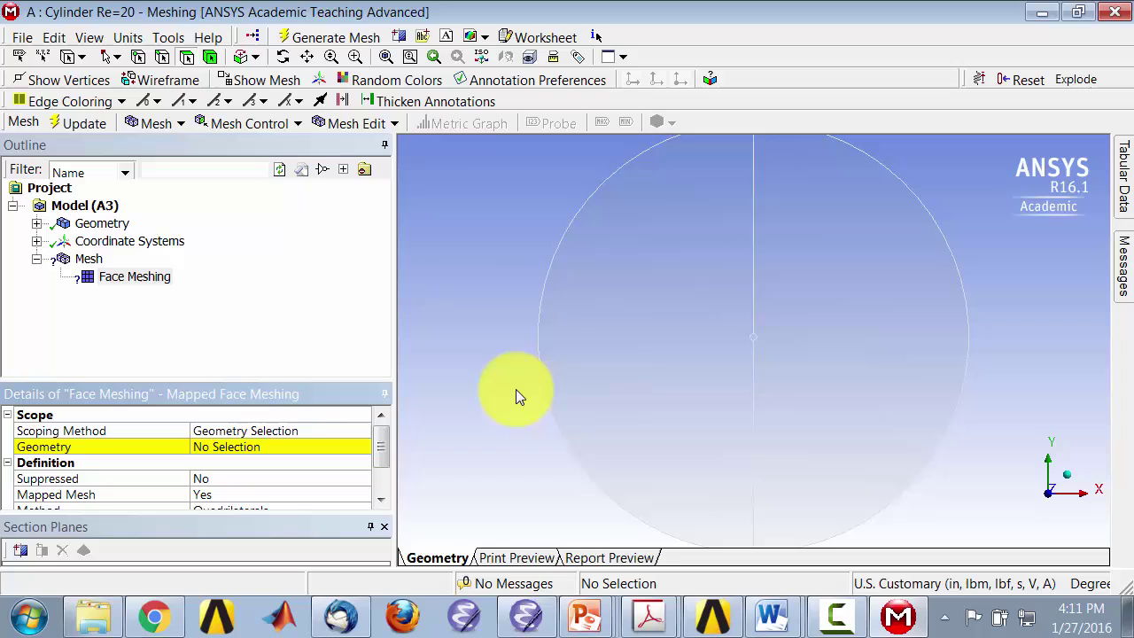
click(631, 342)
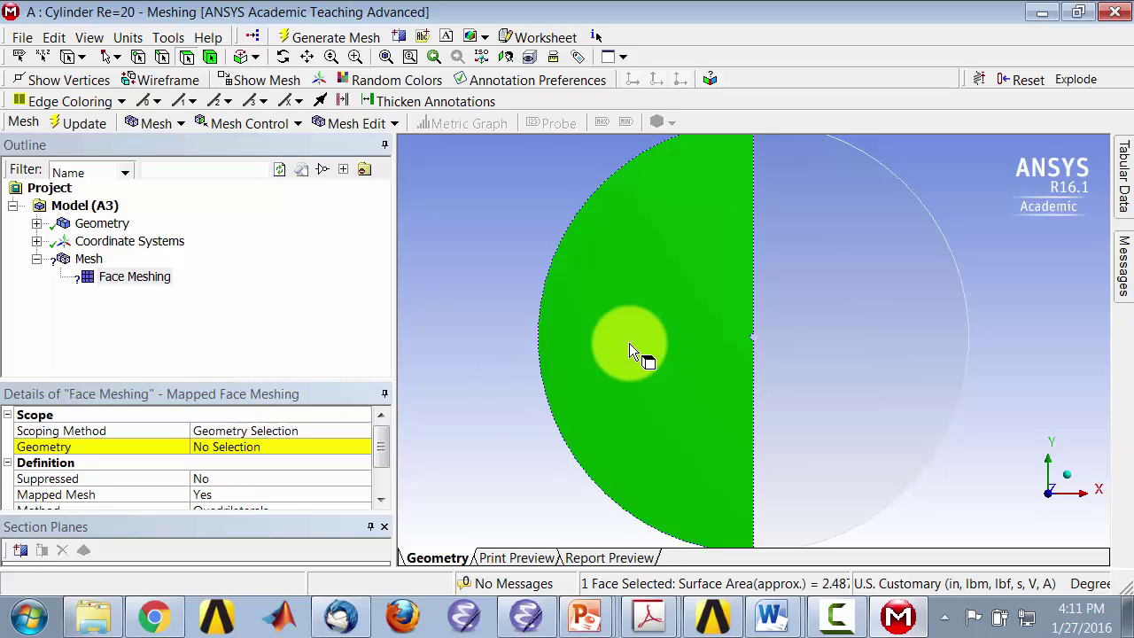
ctrl+click(942, 363)
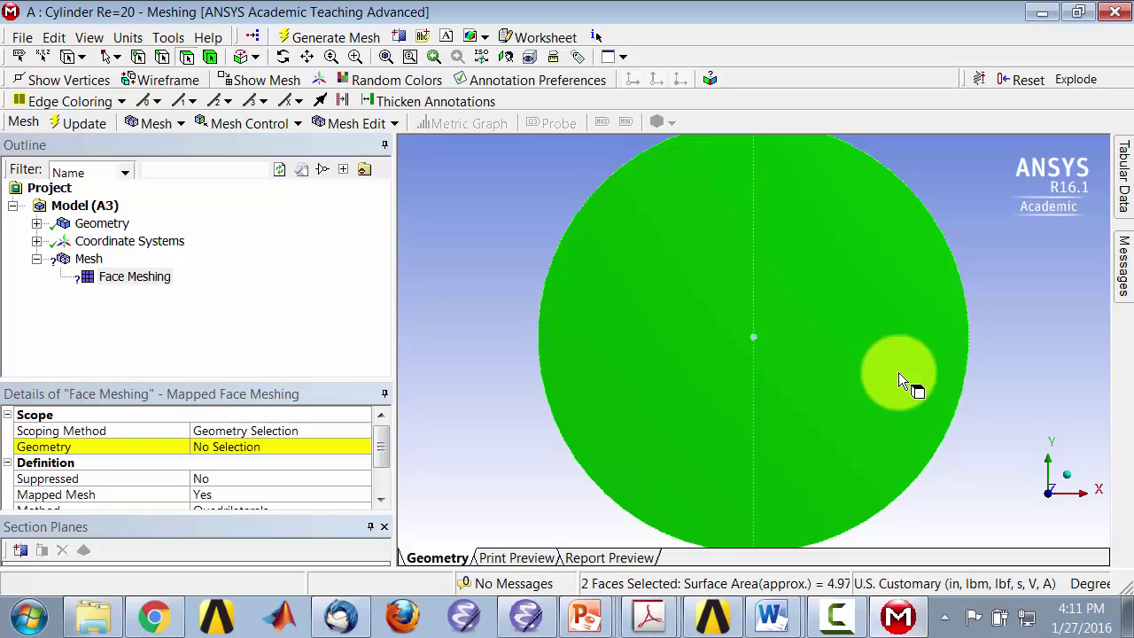
click(251, 450)
click(213, 448)
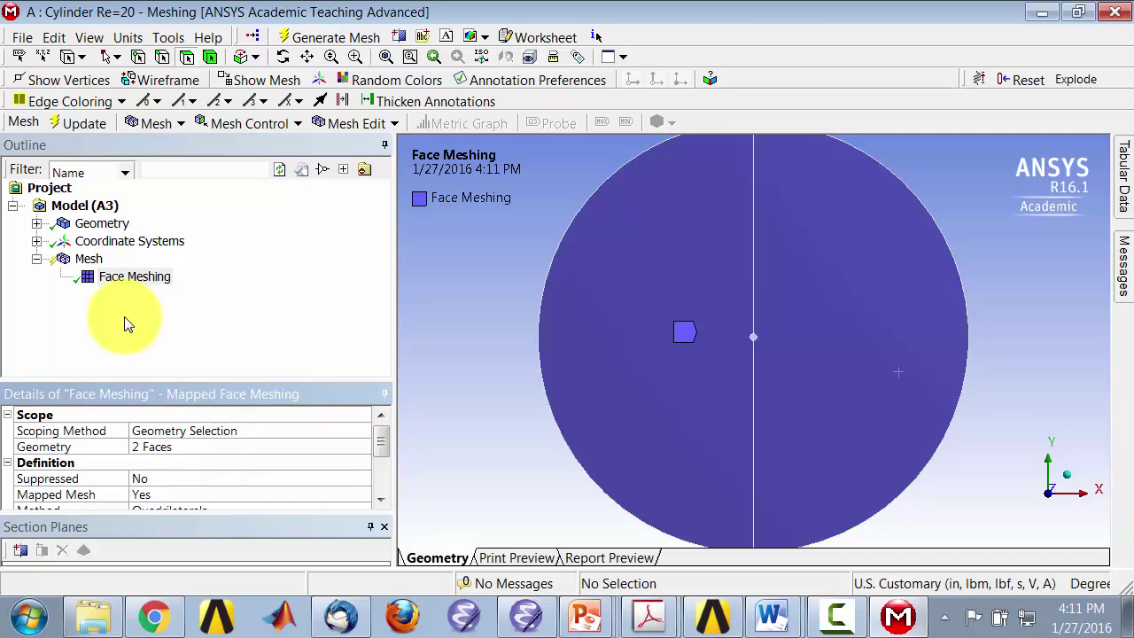
click(86, 127)
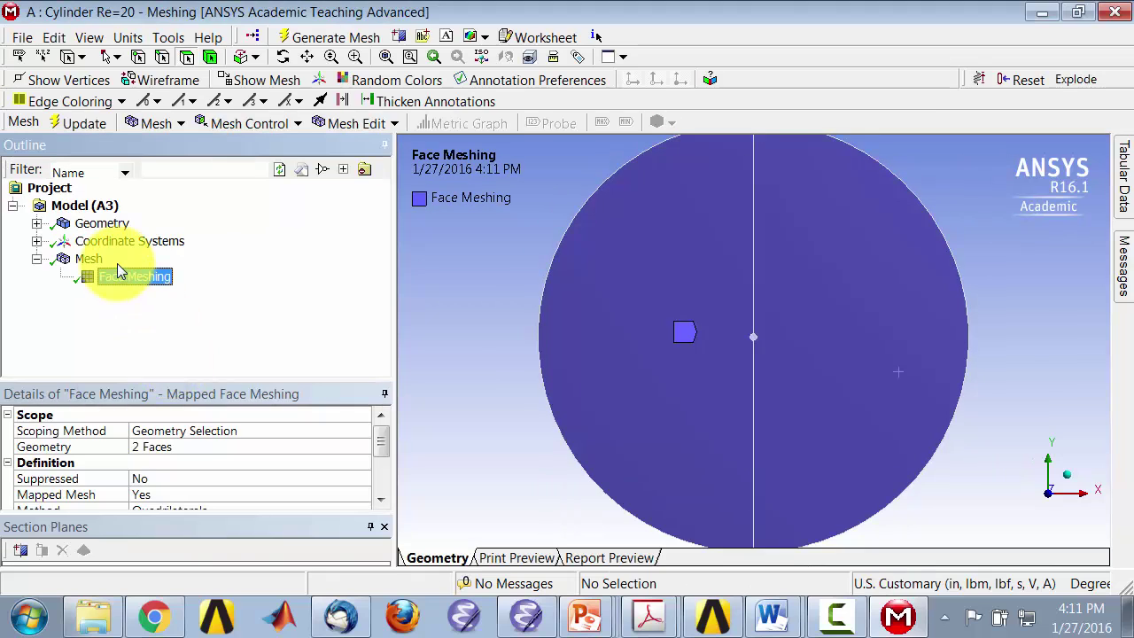
Display the mapped mesh and zoom in on the radial cells around the cylinder hole
click(89, 260)
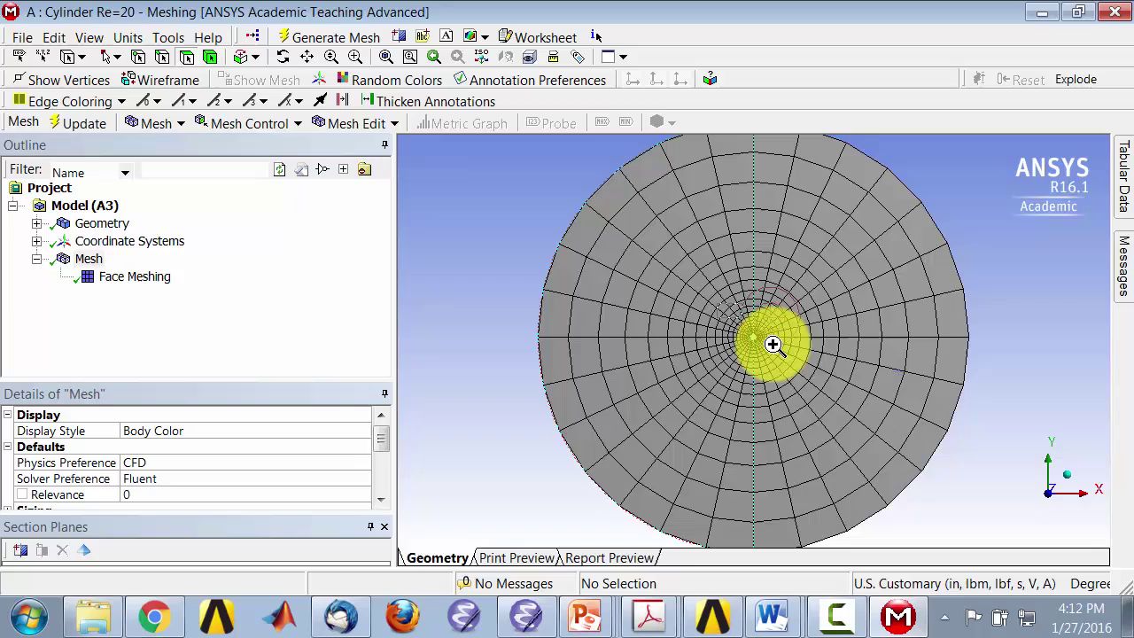
scroll(791, 359, up, 3)
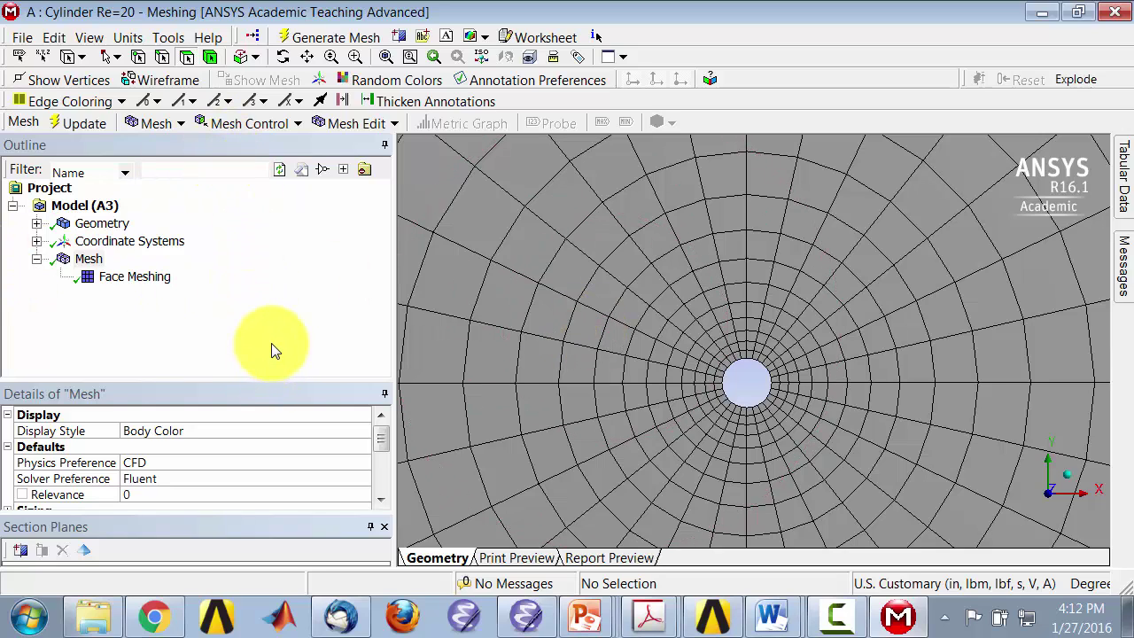
Add an Edge Sizing scoped to the four circle arcs using the edge selection filter
click(262, 123)
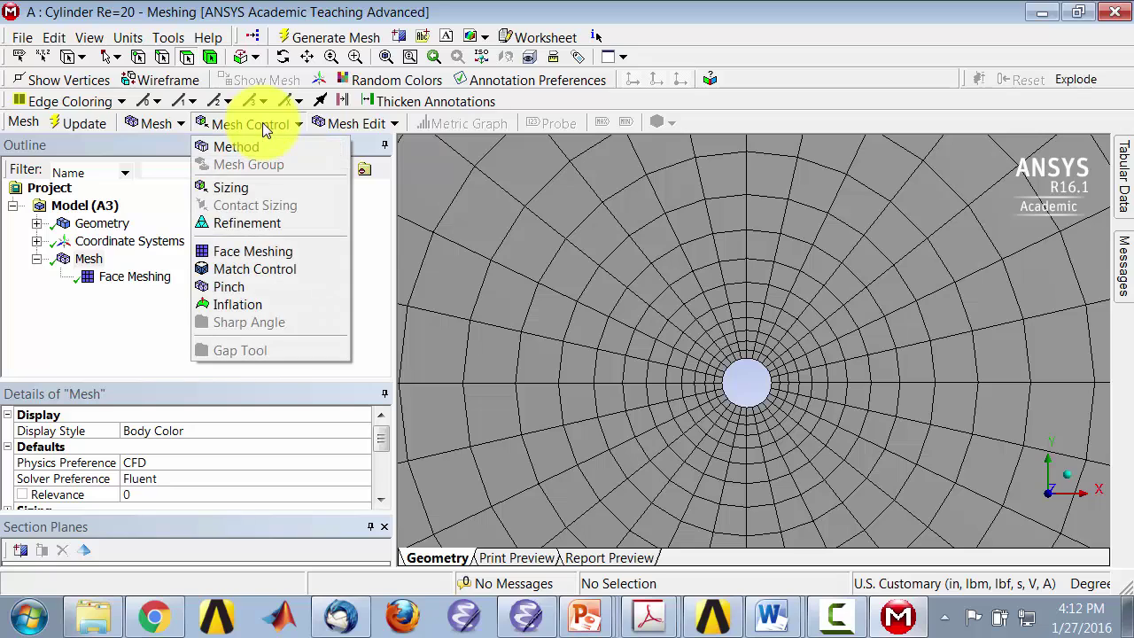
click(263, 197)
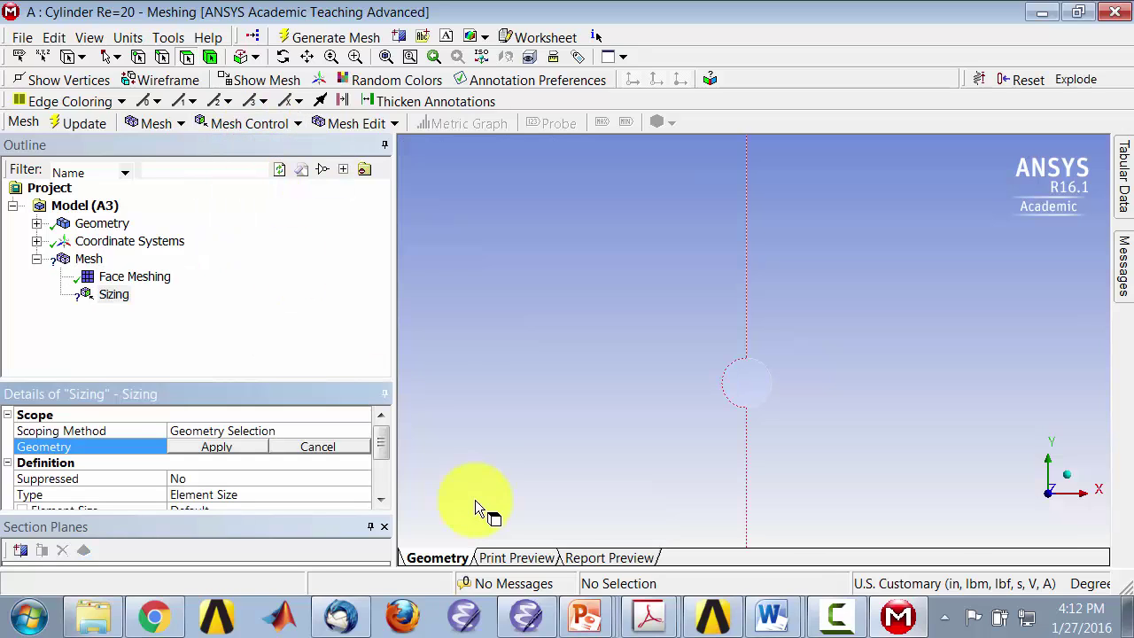
click(161, 60)
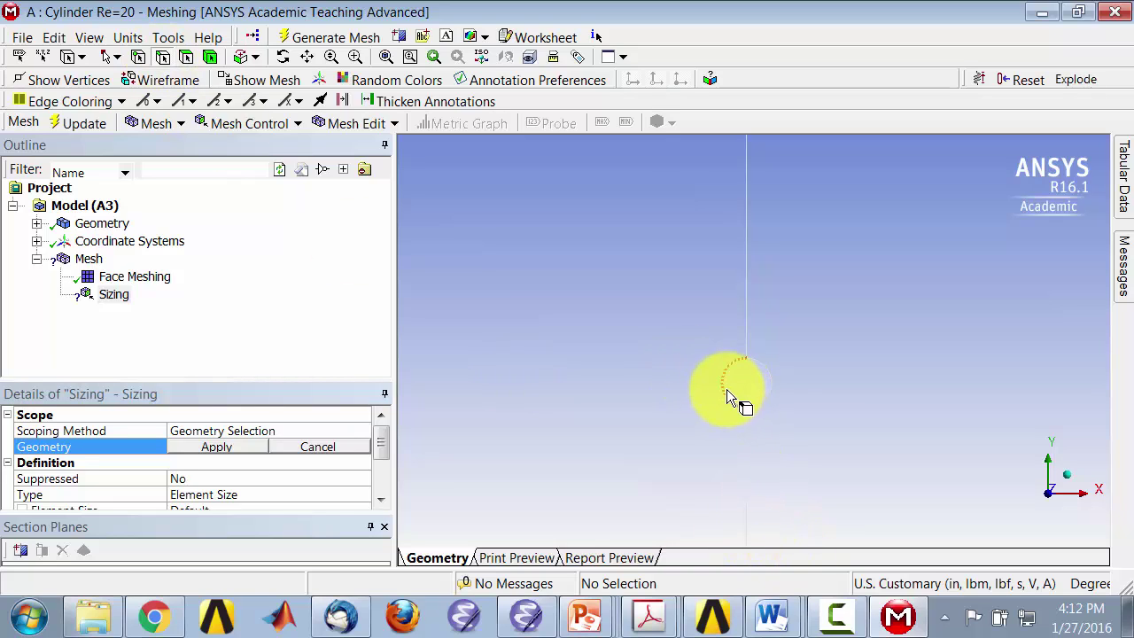
click(725, 390)
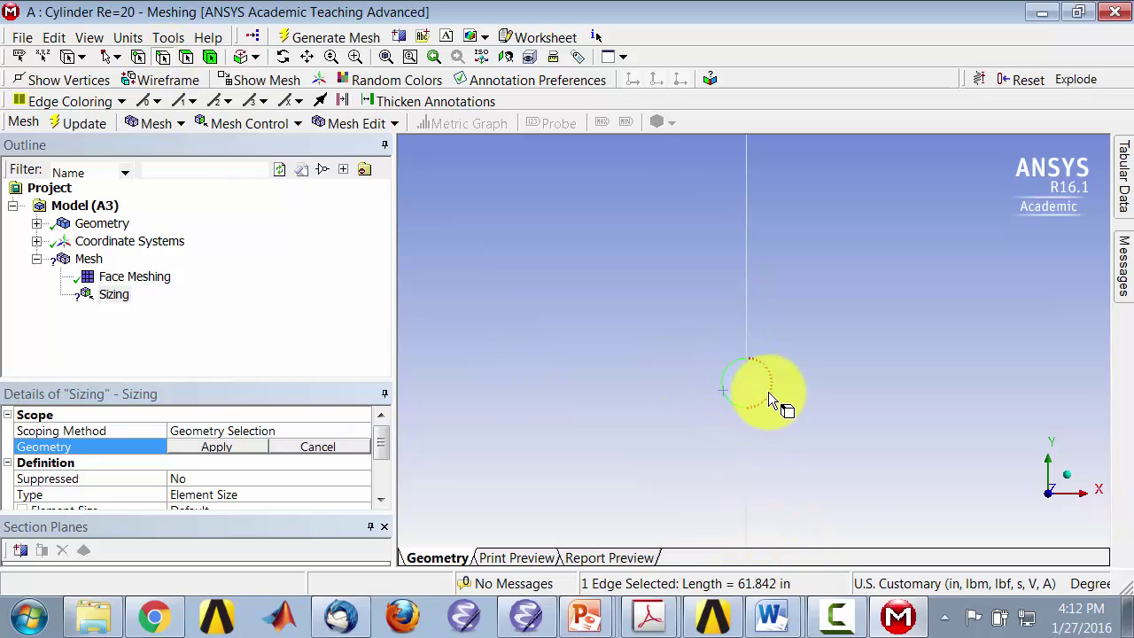
ctrl+click(768, 392)
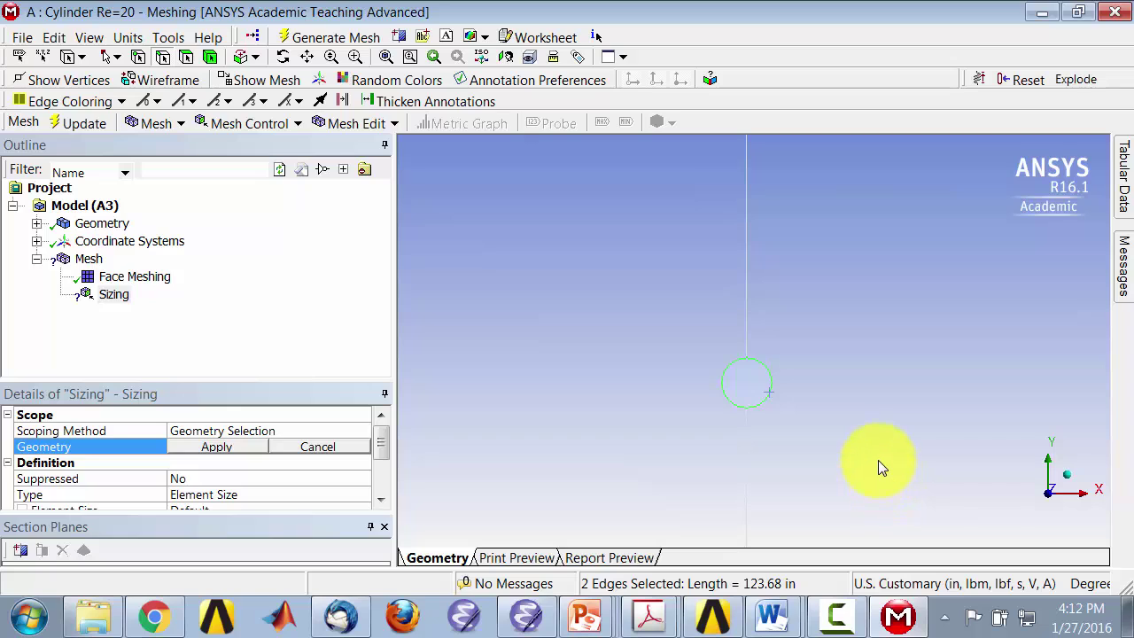
scroll(879, 462, up, 5)
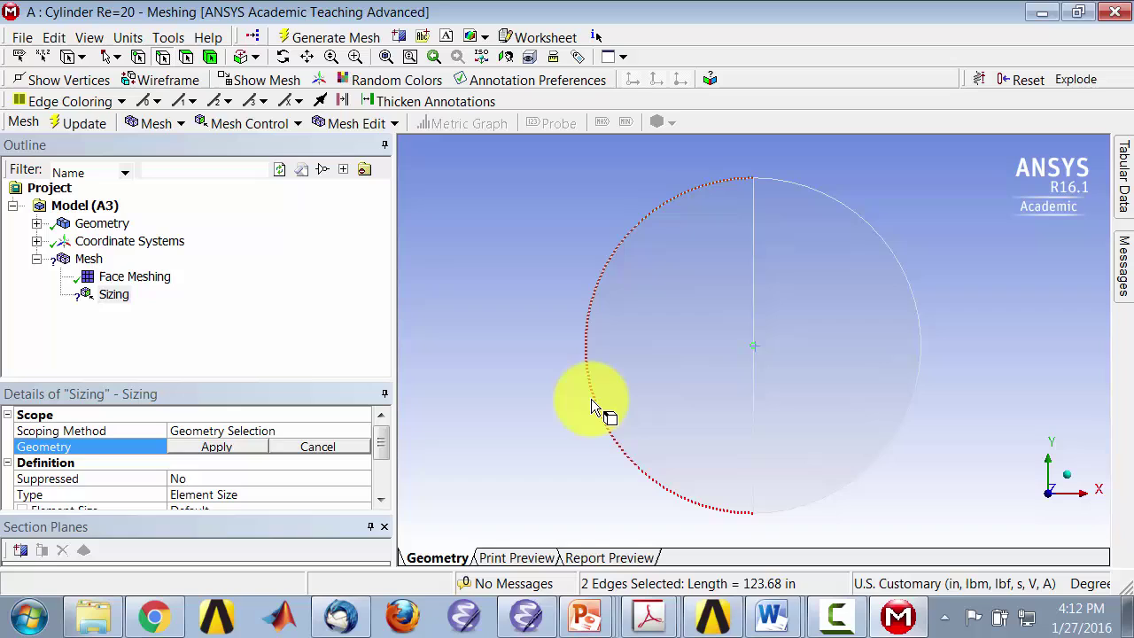
ctrl+click(593, 400)
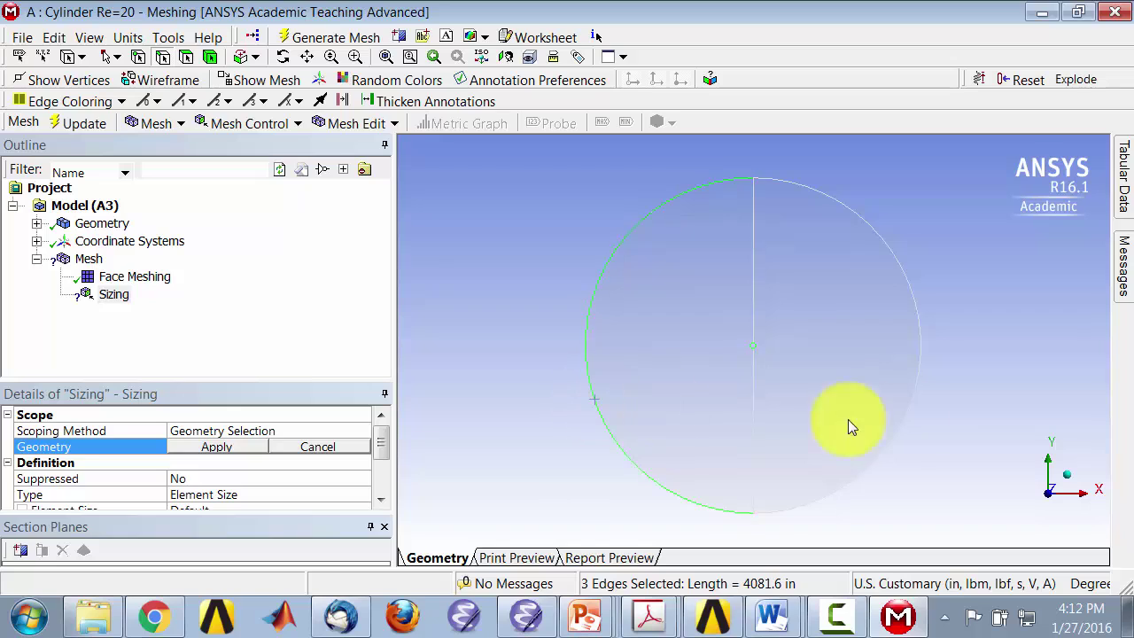
ctrl+click(900, 427)
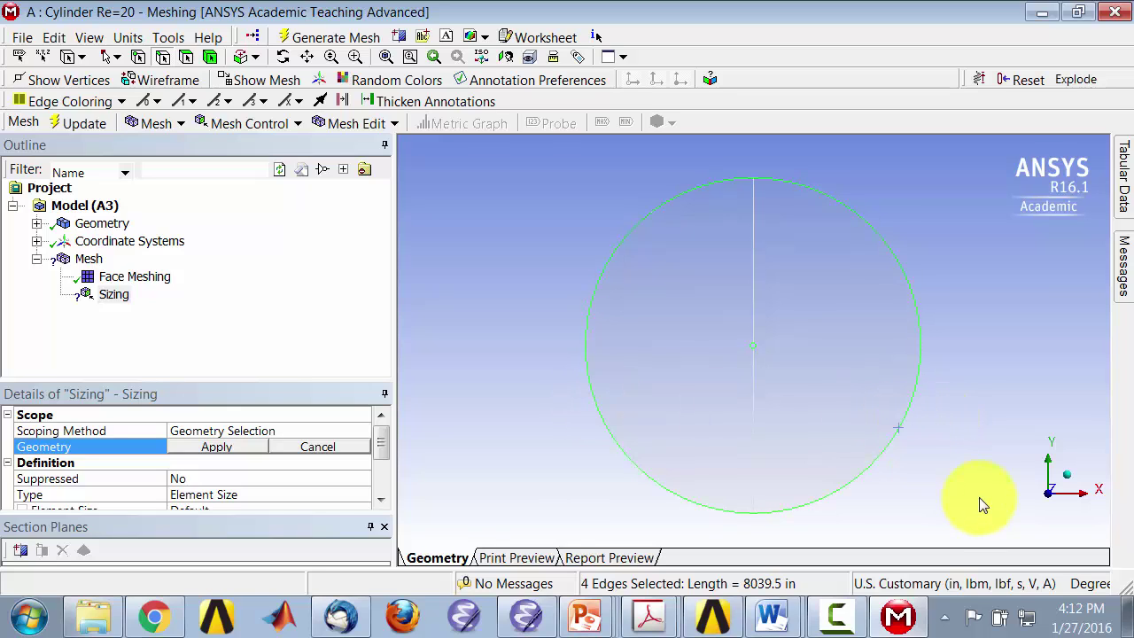
click(219, 446)
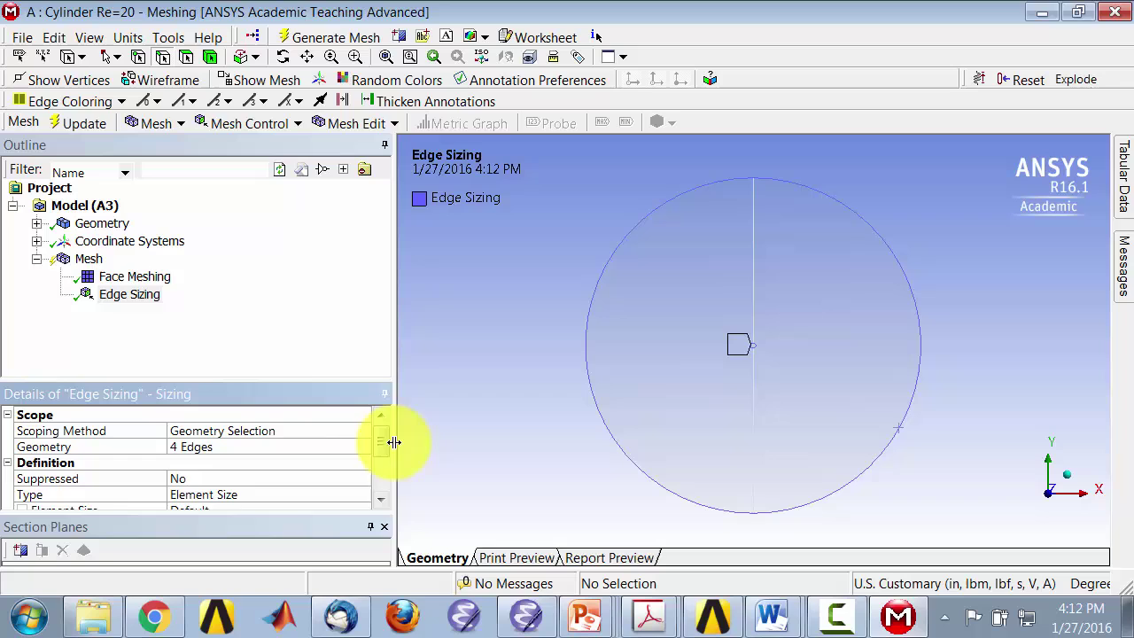
Set the arc Edge Sizing to Number of Divisions 96 with Hard behavior
drag(376, 451, 373, 466)
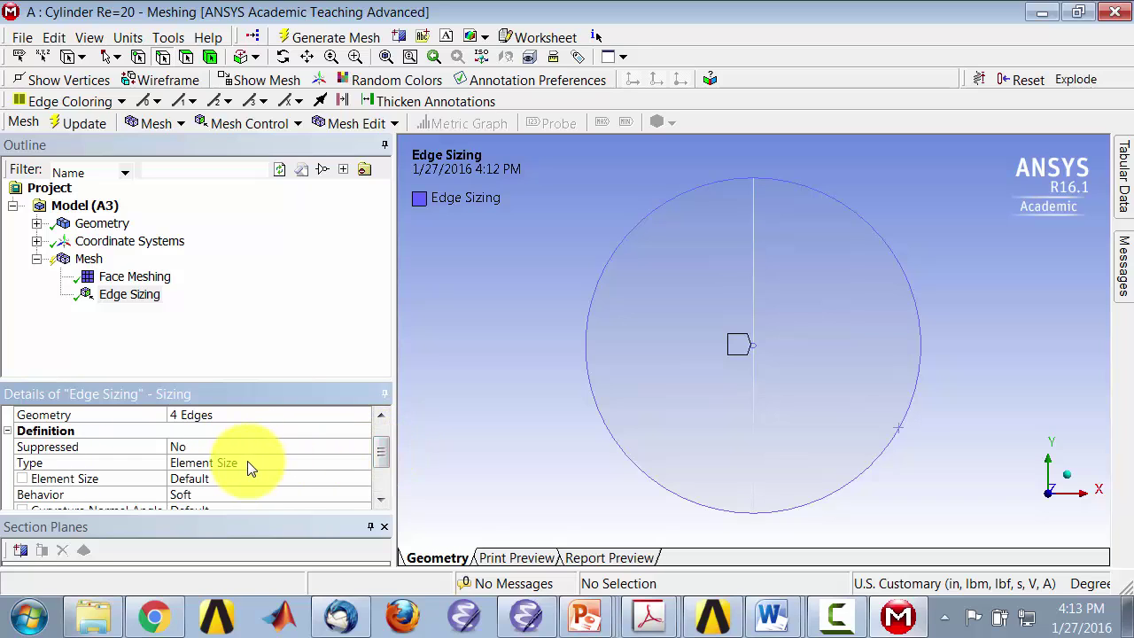
click(247, 462)
click(360, 464)
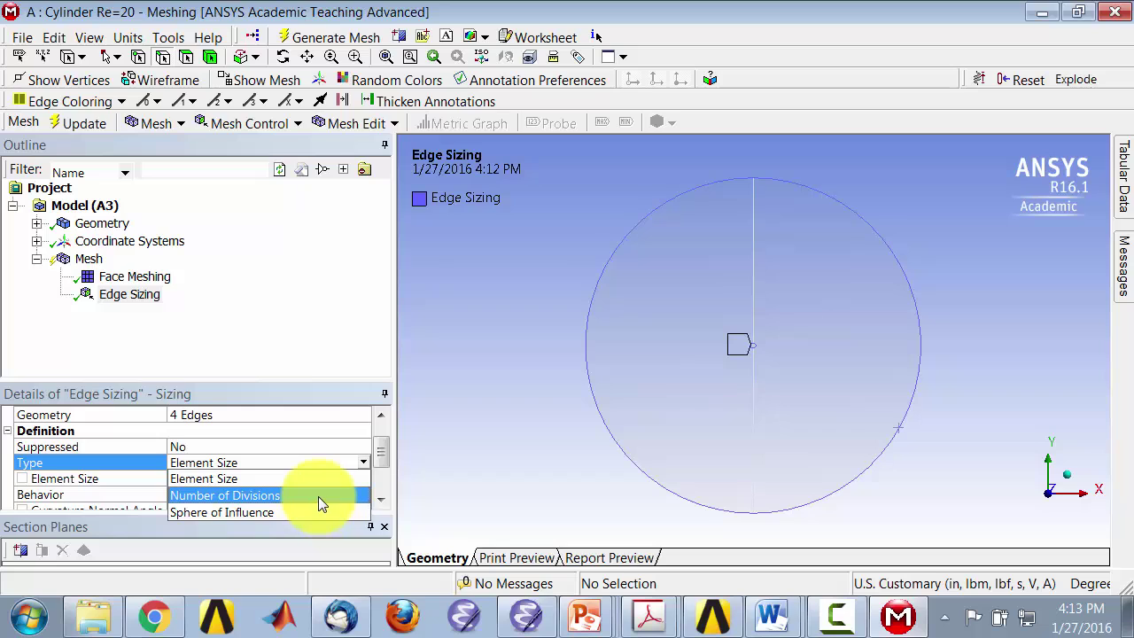
click(318, 496)
click(381, 501)
click(381, 501)
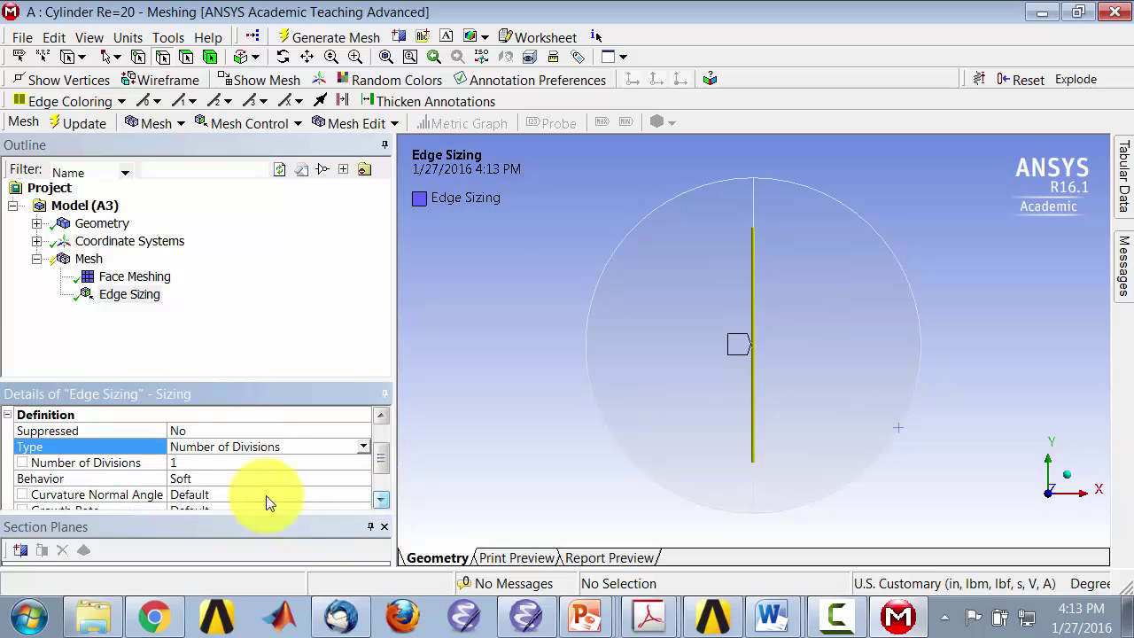
click(216, 462)
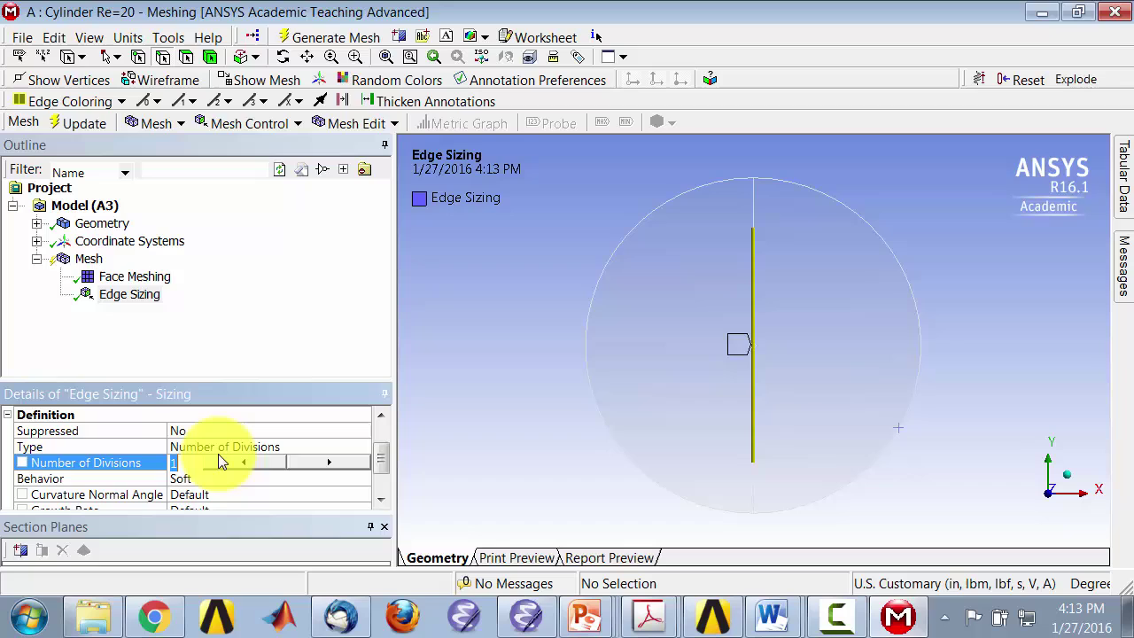
text(96)
key(Return)
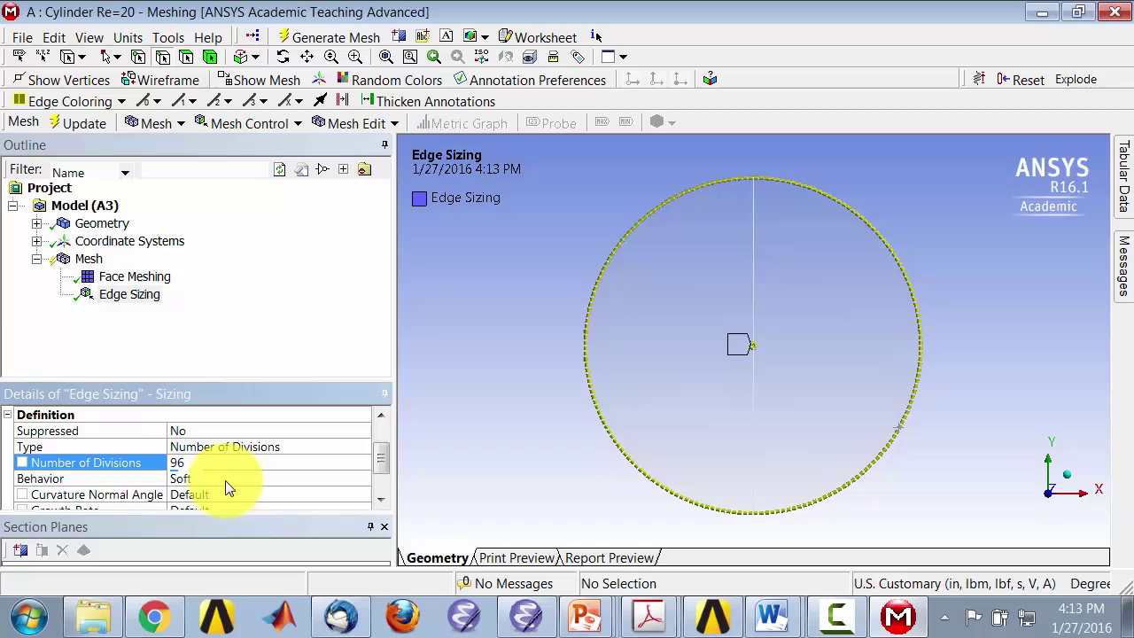
click(228, 482)
click(363, 480)
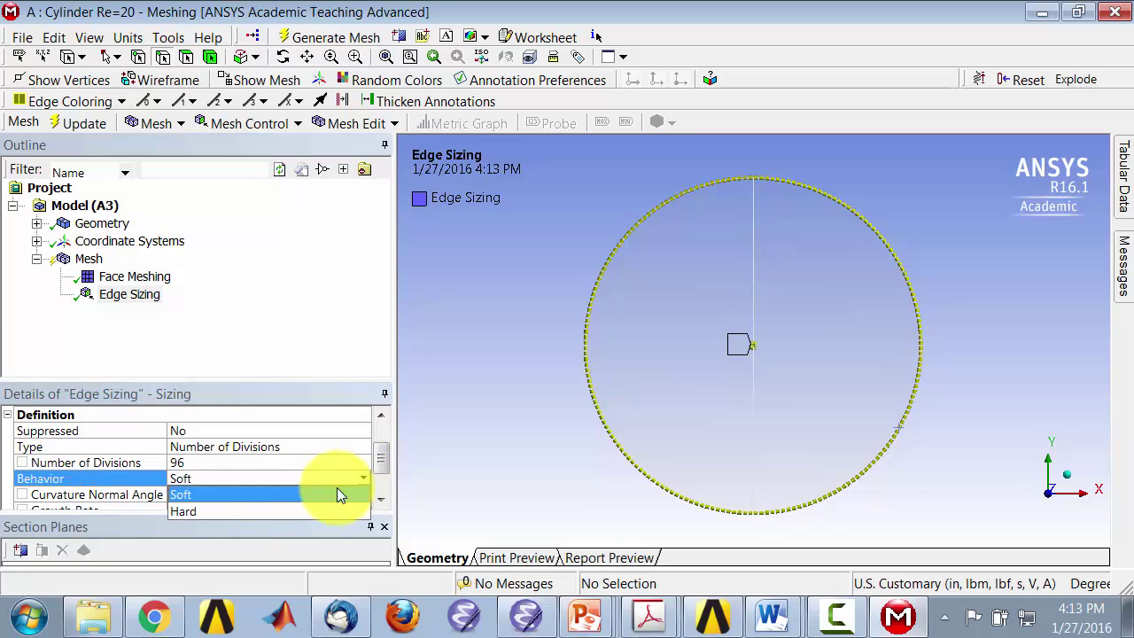
click(330, 511)
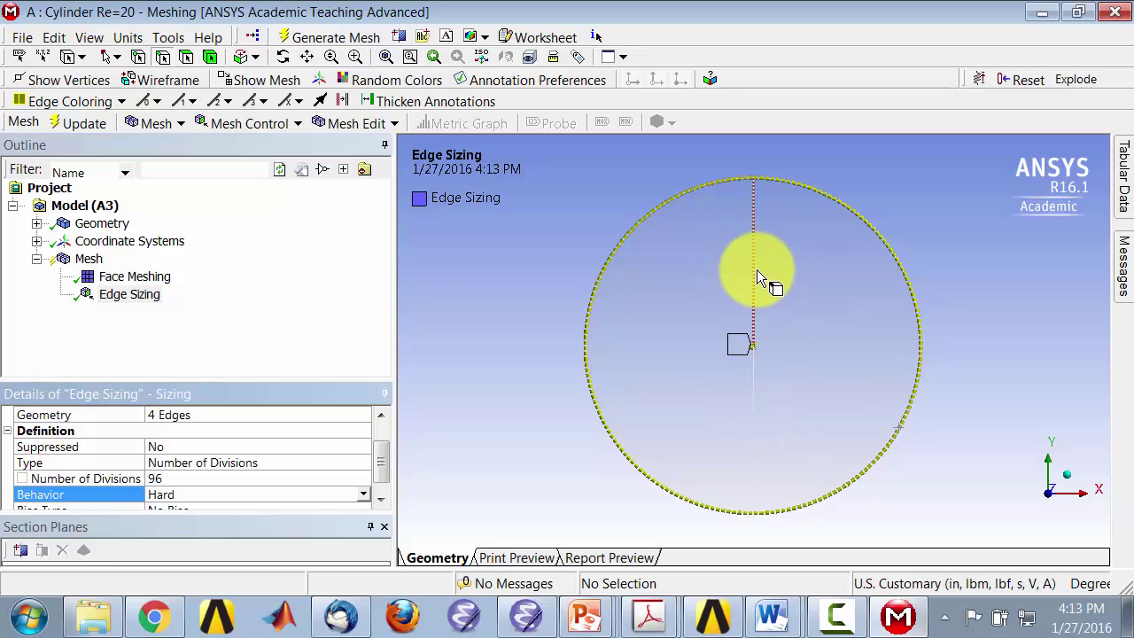
Add a second Edge Sizing scoped to the upper vertical radial edge
click(281, 130)
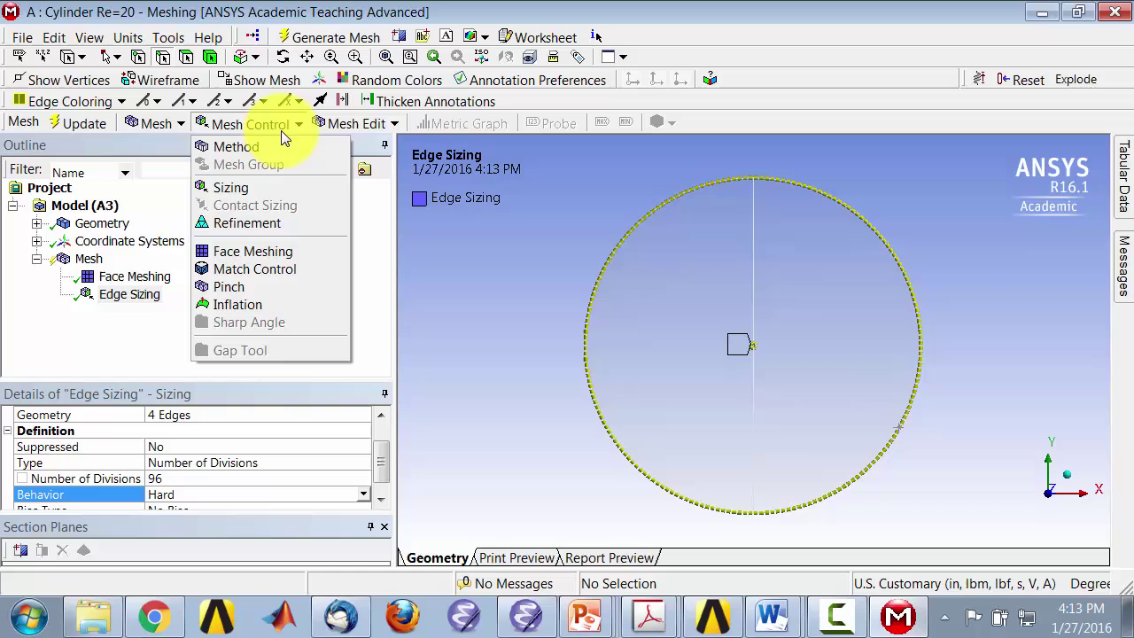
click(254, 185)
click(755, 280)
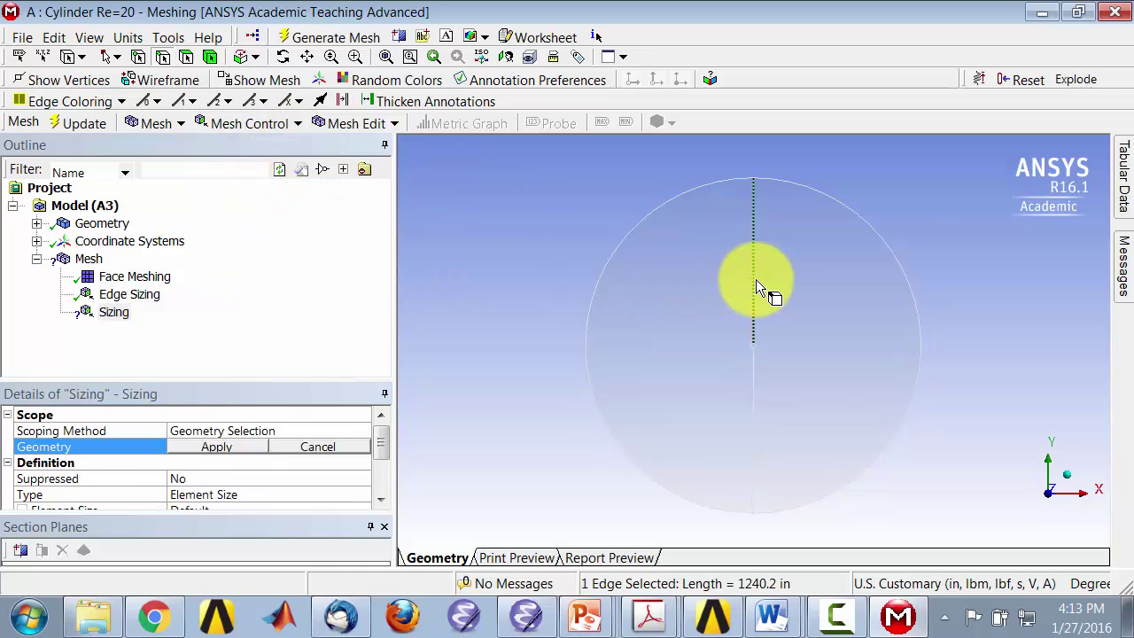
click(216, 447)
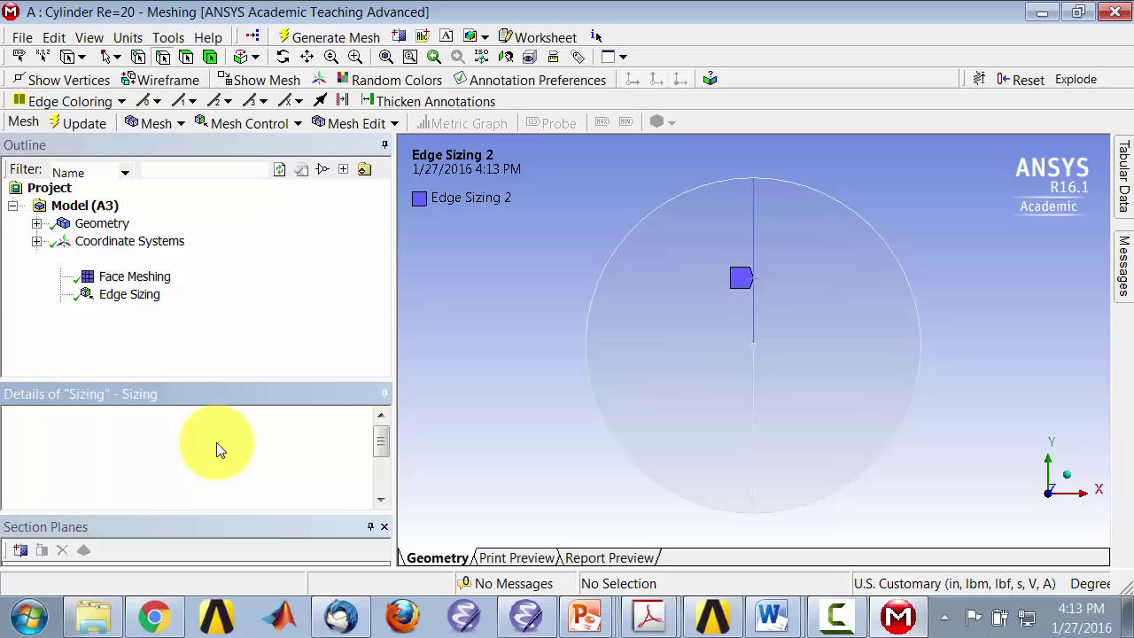
click(381, 499)
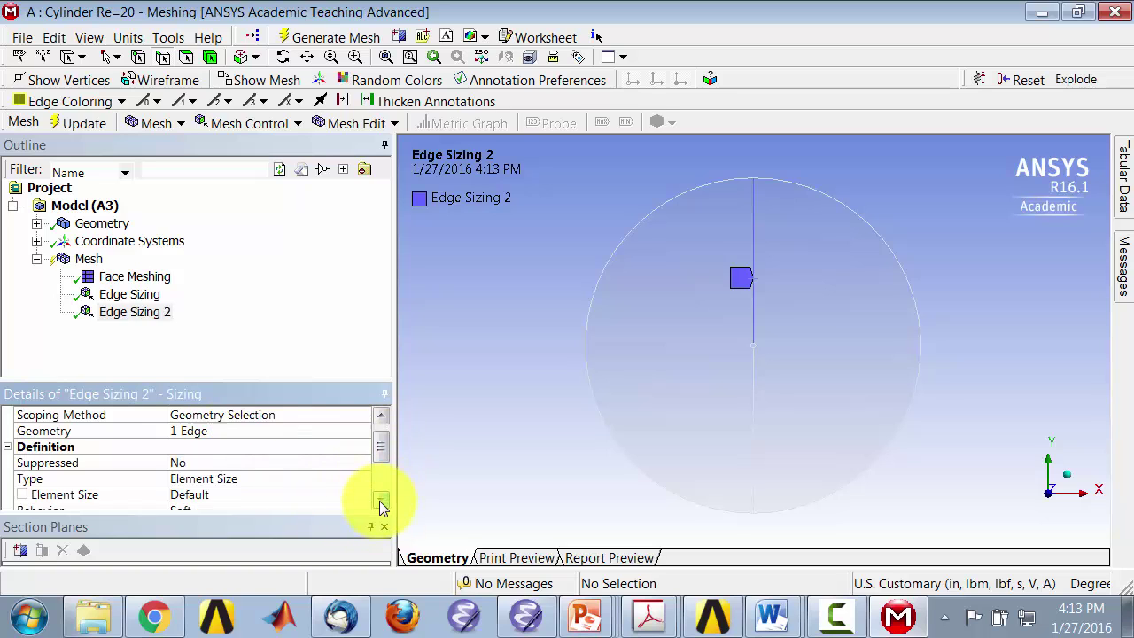
click(381, 499)
Set the upper edge sizing to Number of Divisions 96 with Hard behavior
click(211, 464)
click(359, 465)
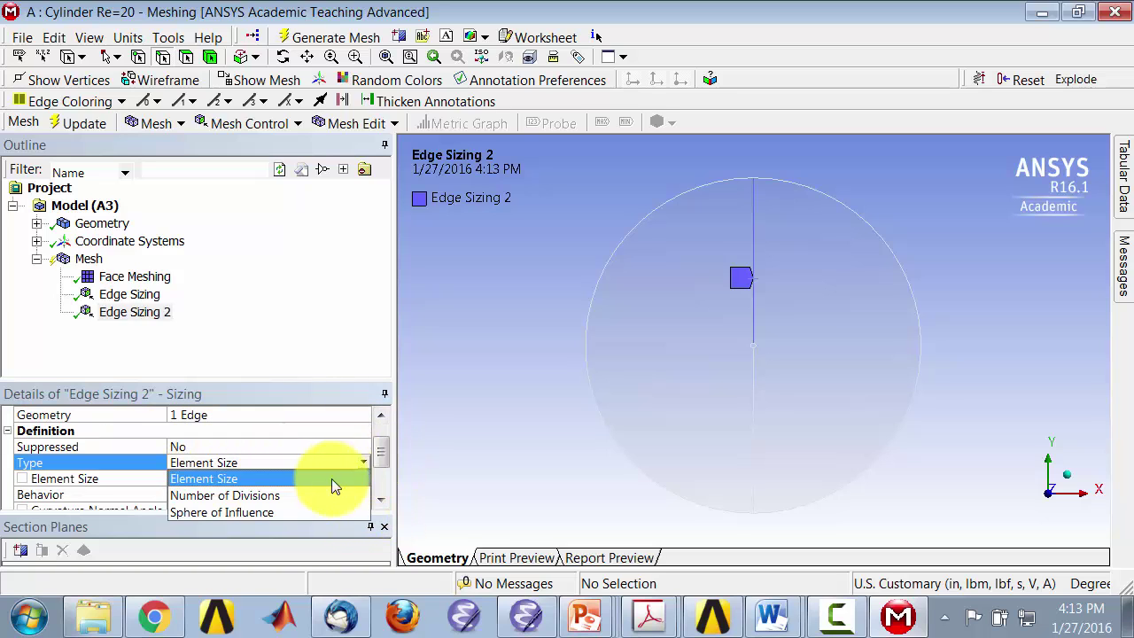
click(326, 496)
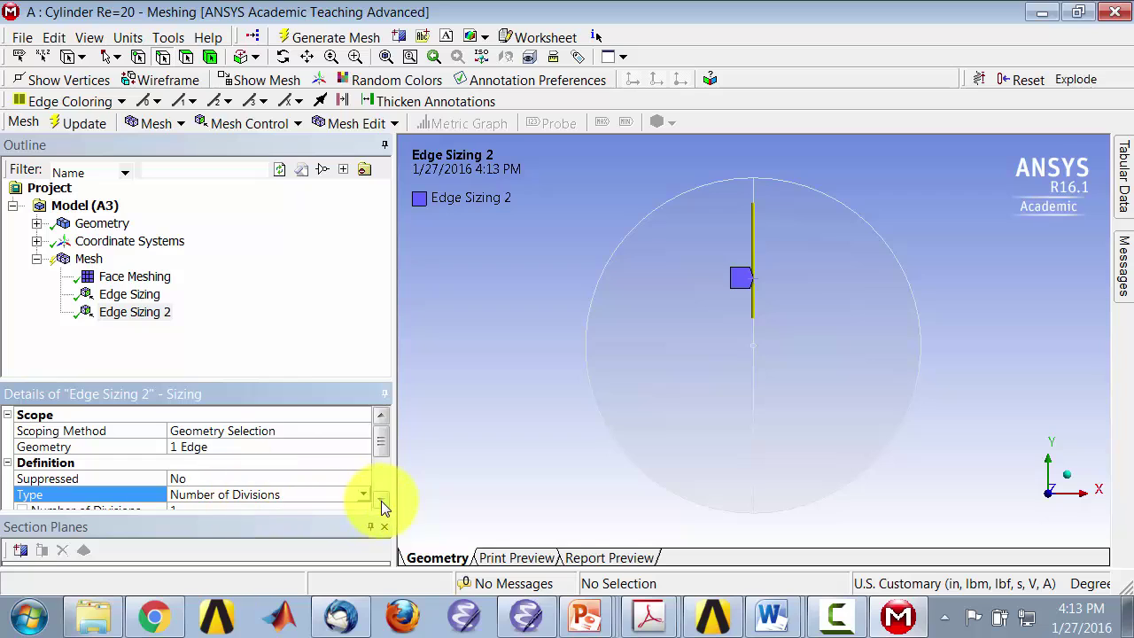
click(381, 499)
click(381, 499)
click(231, 483)
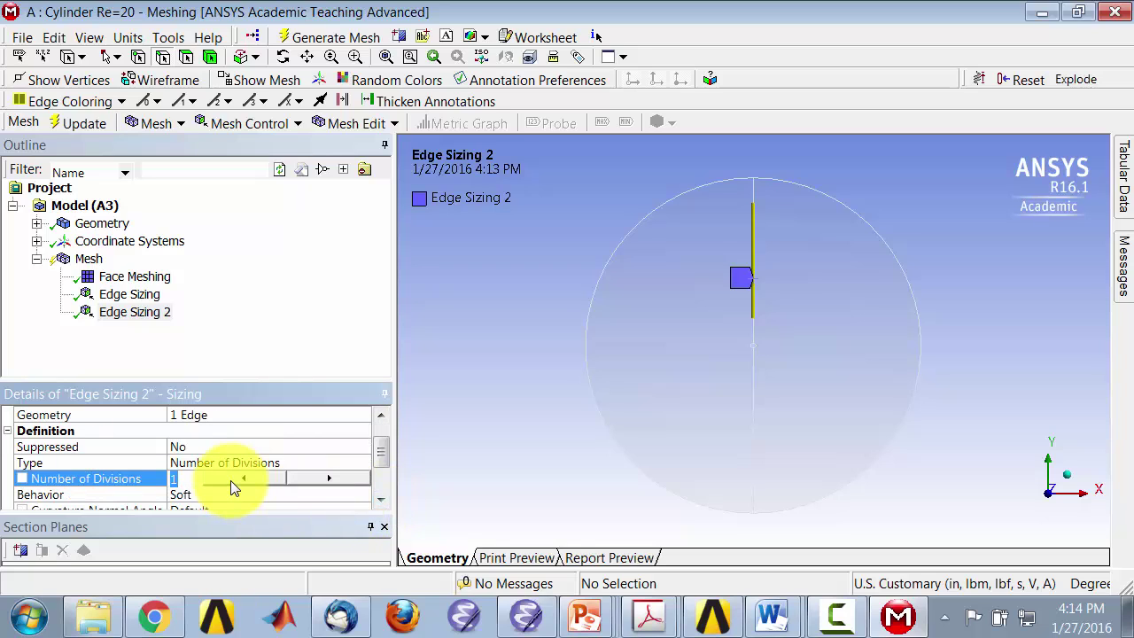
text(96)
key(Return)
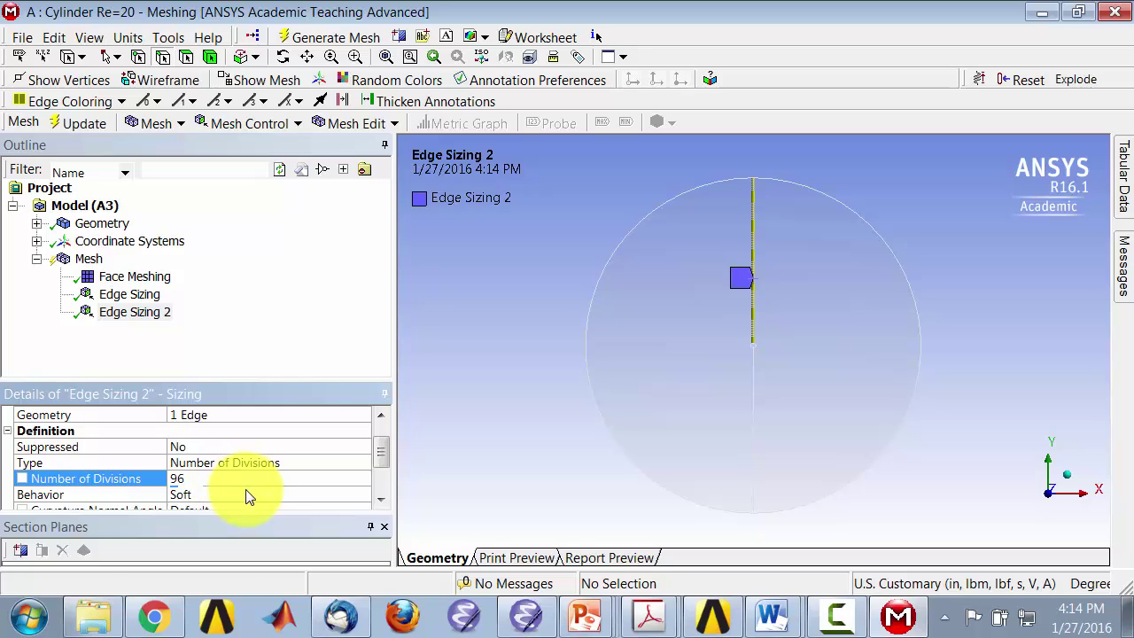
click(262, 495)
click(363, 495)
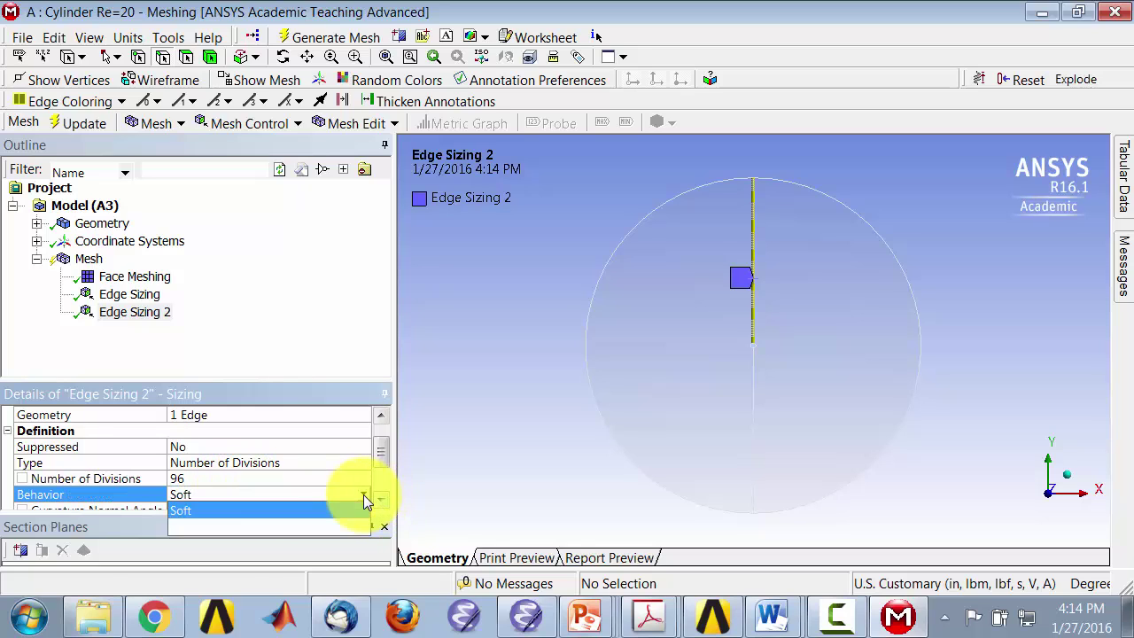
click(316, 530)
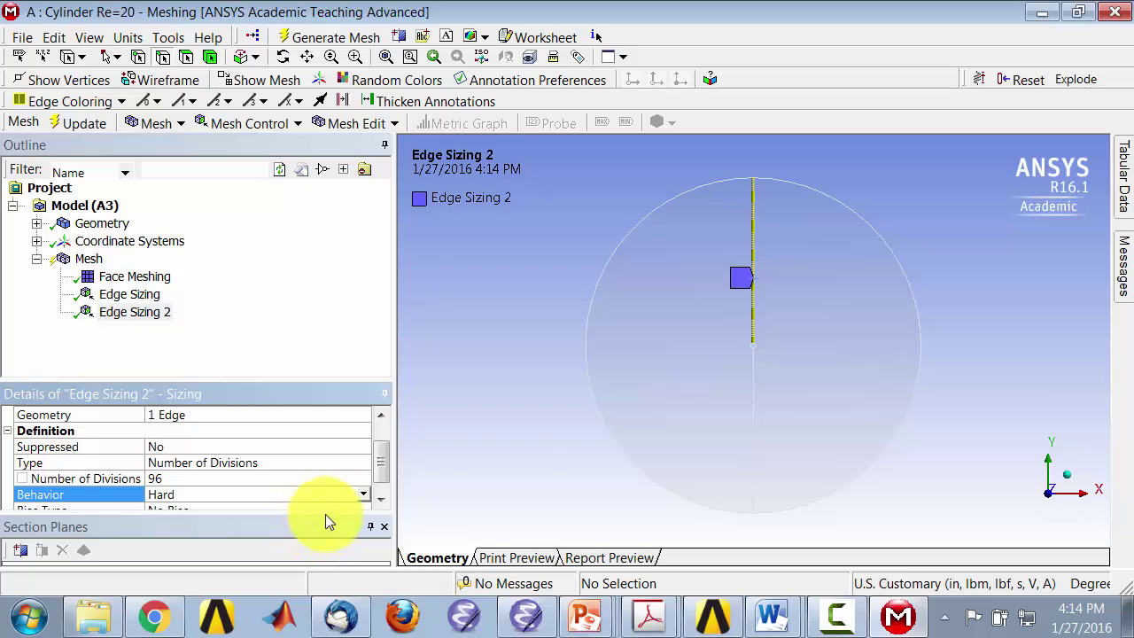
Box-zoom on the upper edge and show edge direction arrows on the geometry's edges
right_drag(728, 299, 786, 375)
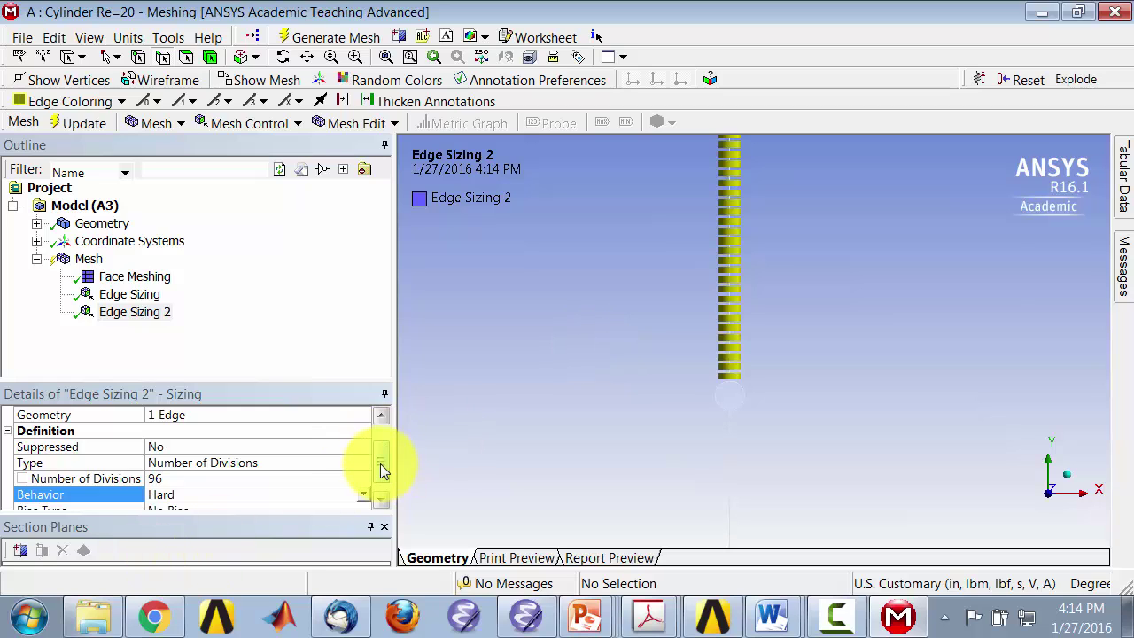
click(98, 227)
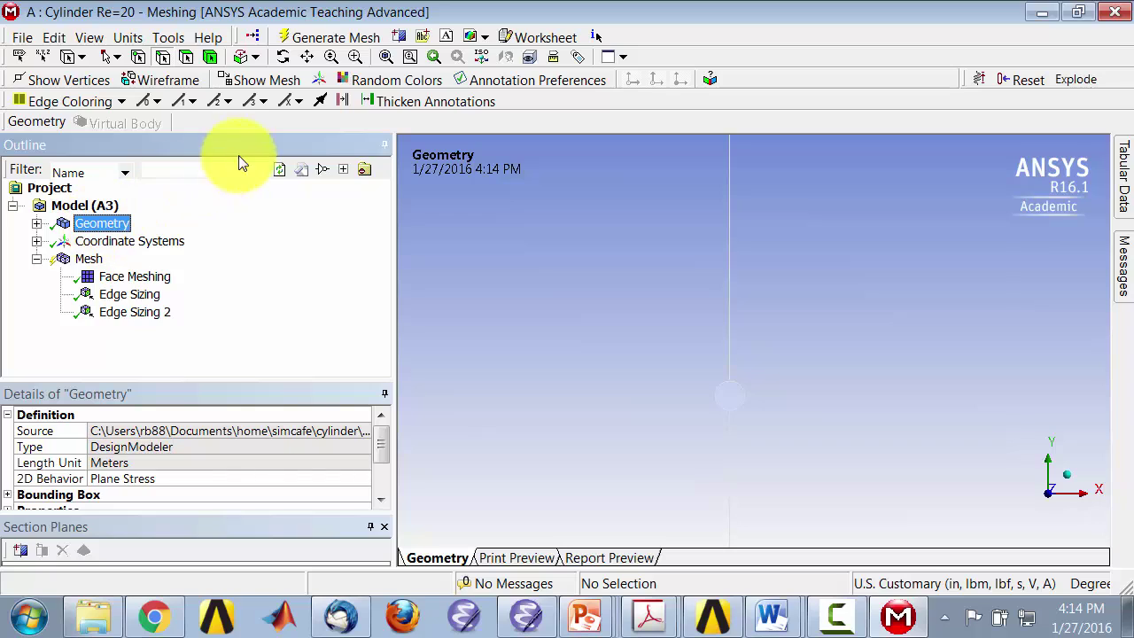
click(320, 100)
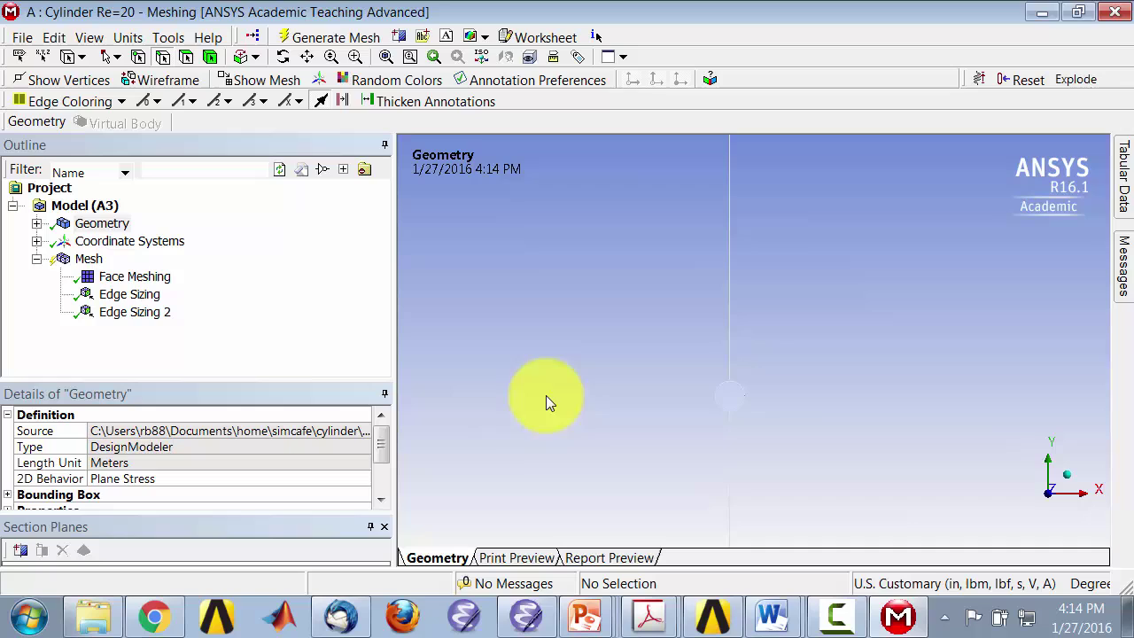
scroll(576, 410, down, 3)
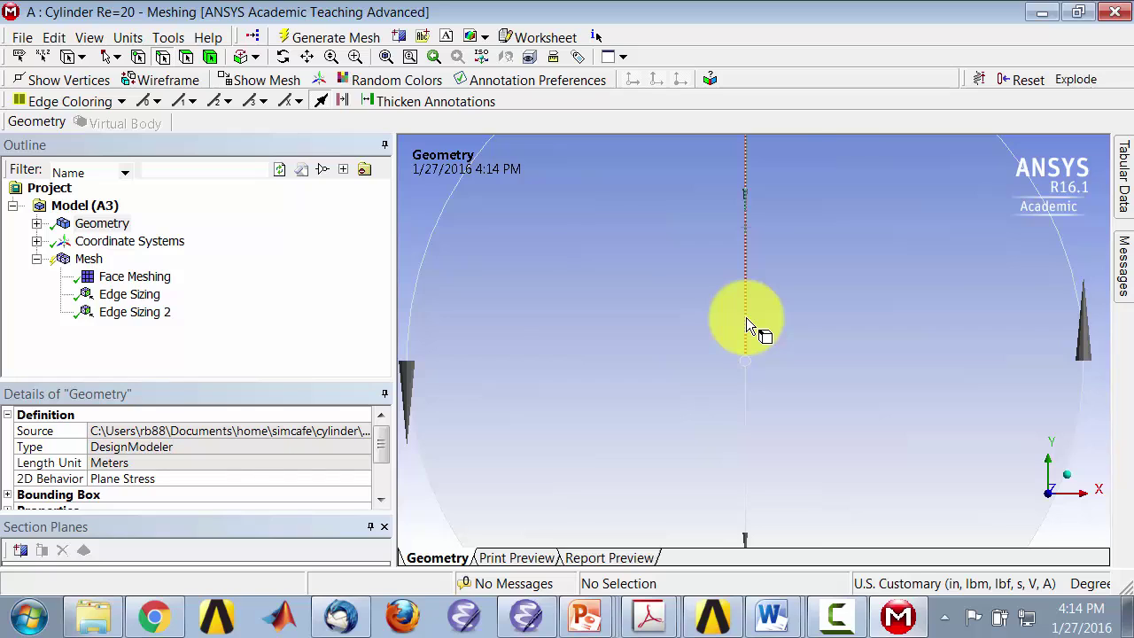
scroll(747, 320, down, 2)
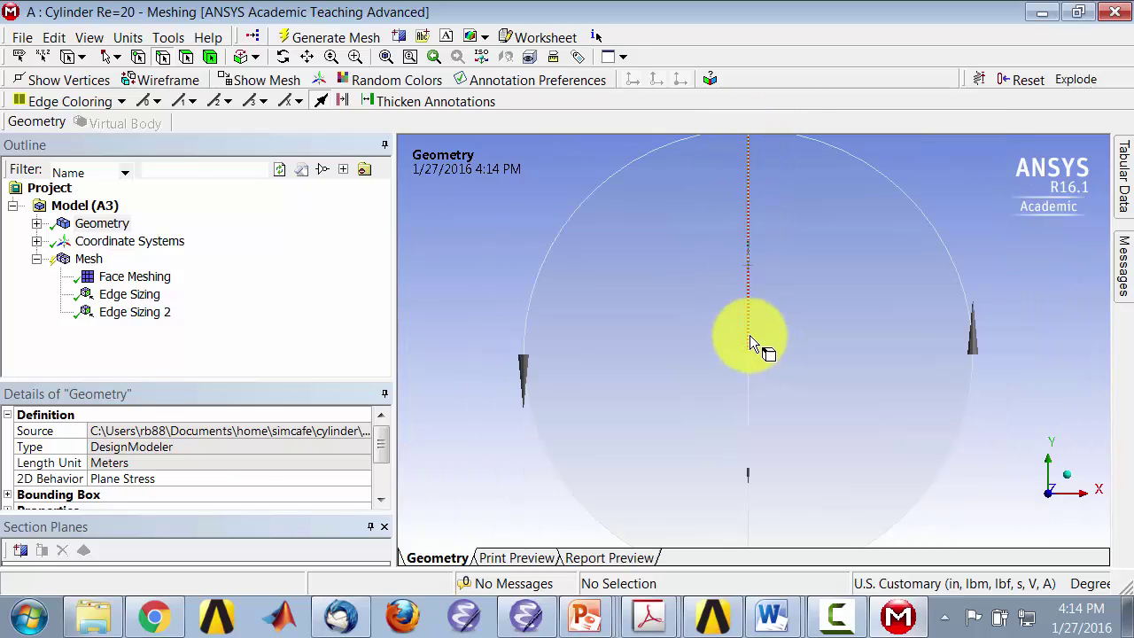
Give Edge Sizing 2 the first bias pattern as its Bias Type
click(137, 313)
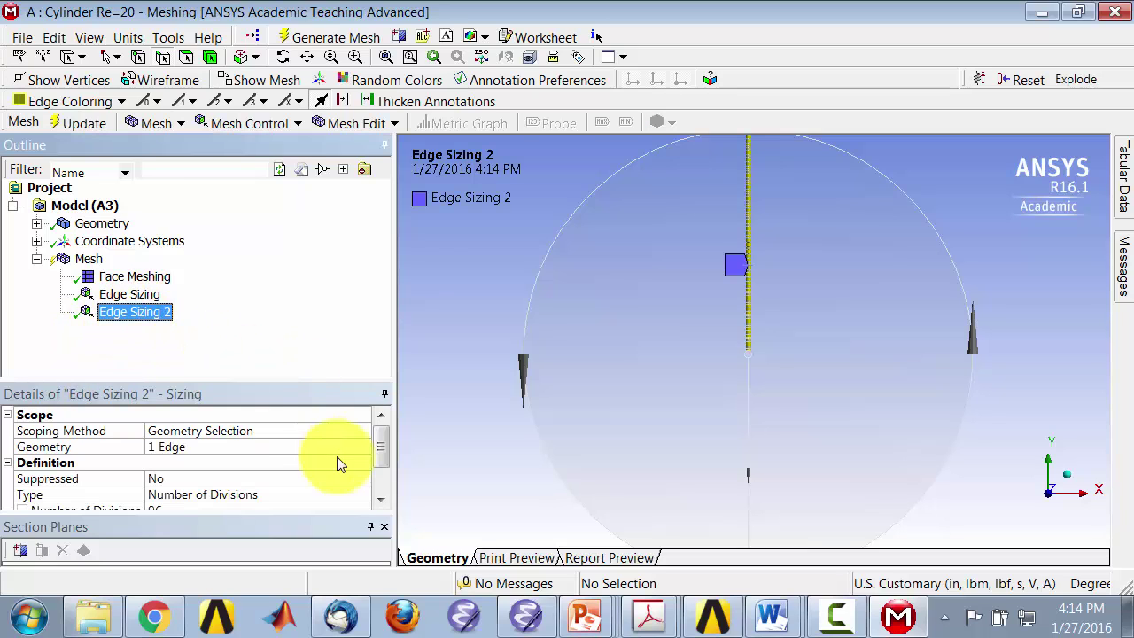
drag(383, 457, 383, 483)
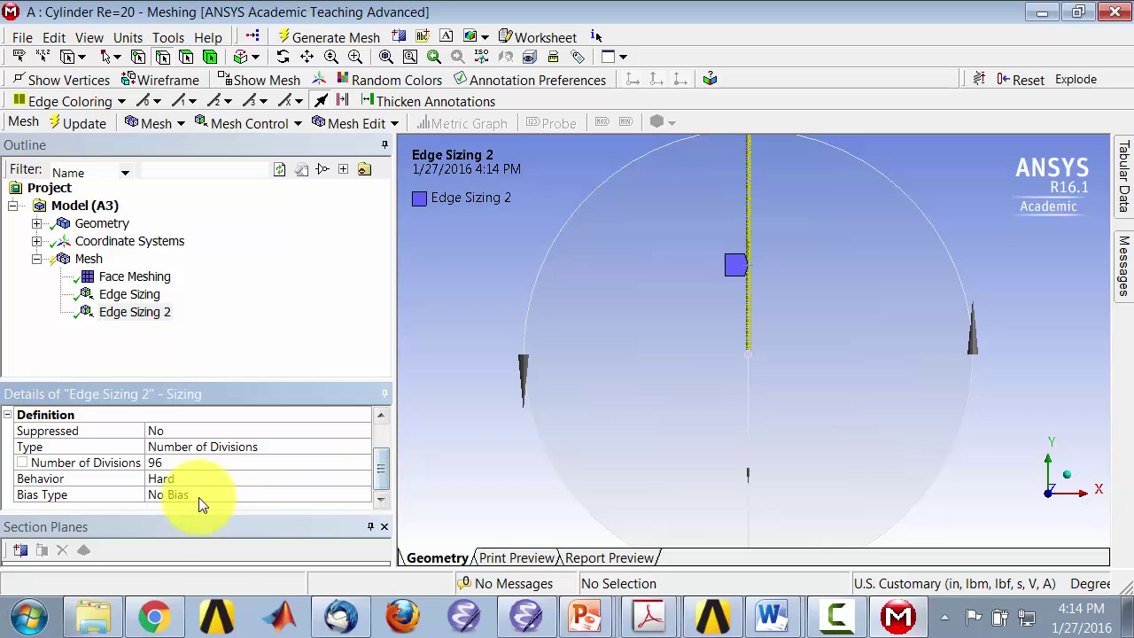
click(236, 503)
click(364, 497)
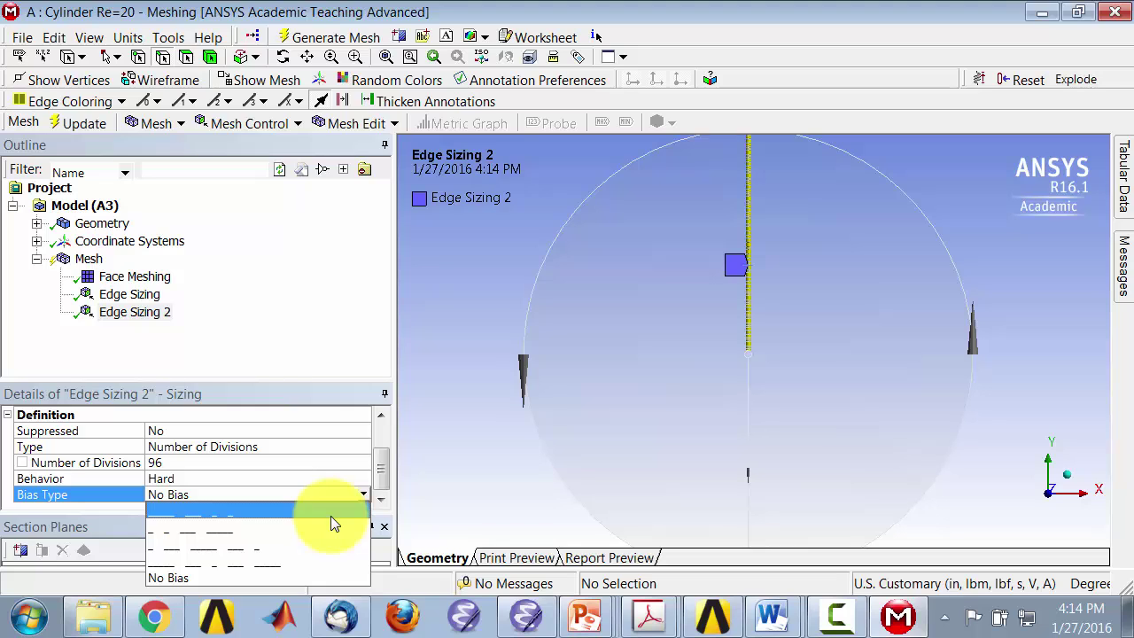
click(332, 515)
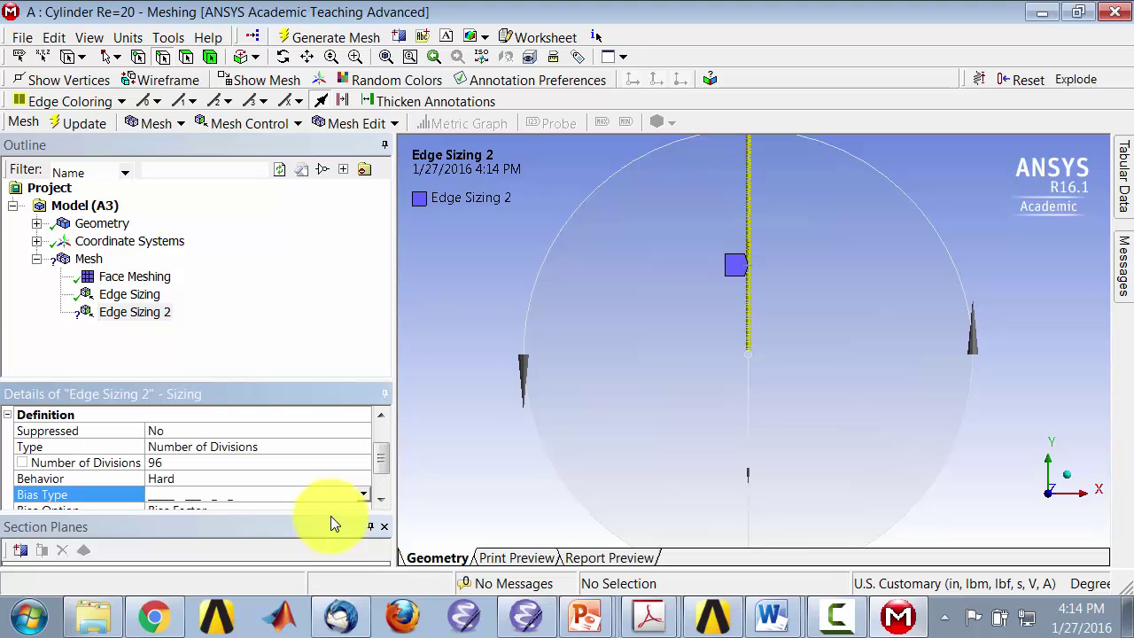
Enter Bias Factor 460 and zoom in to check the graded upper edge
drag(381, 459, 385, 480)
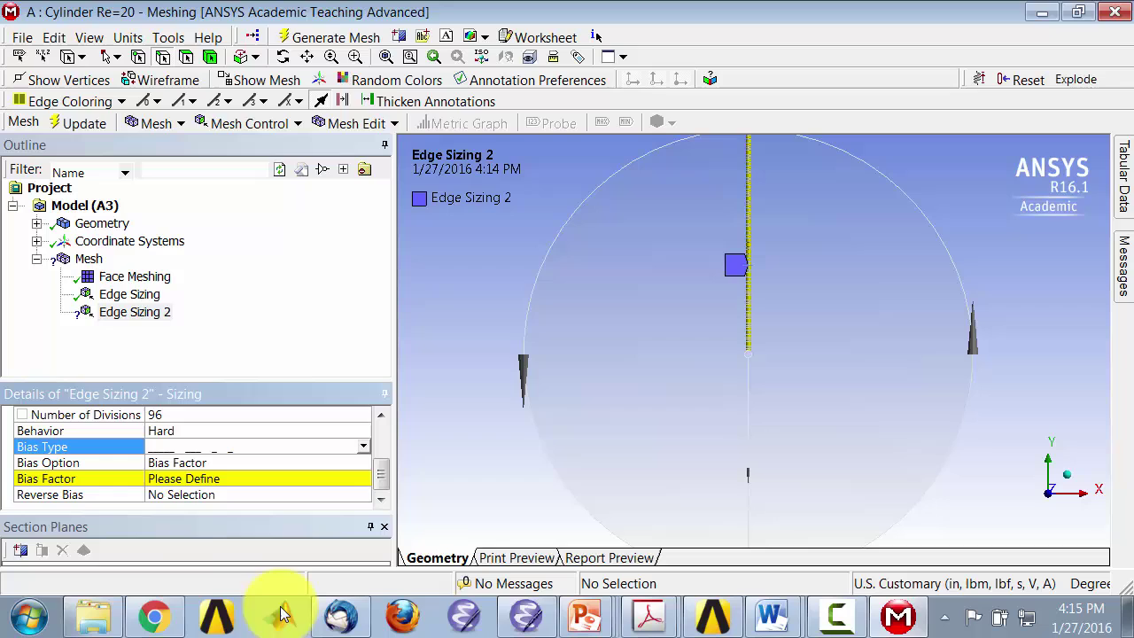
click(169, 479)
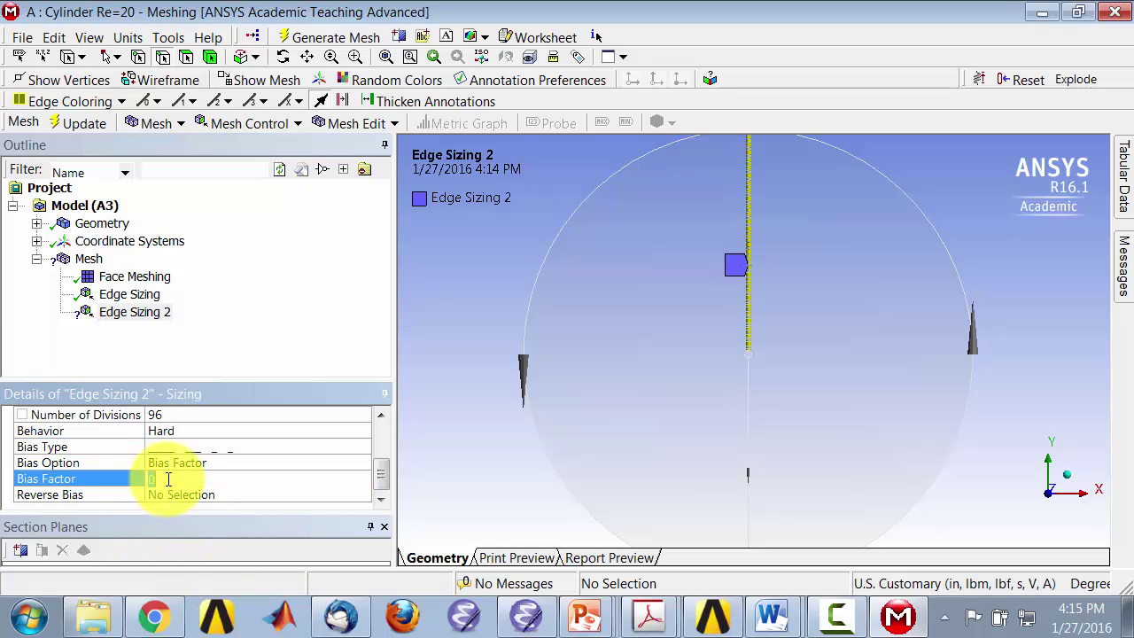
text(460)
key(Return)
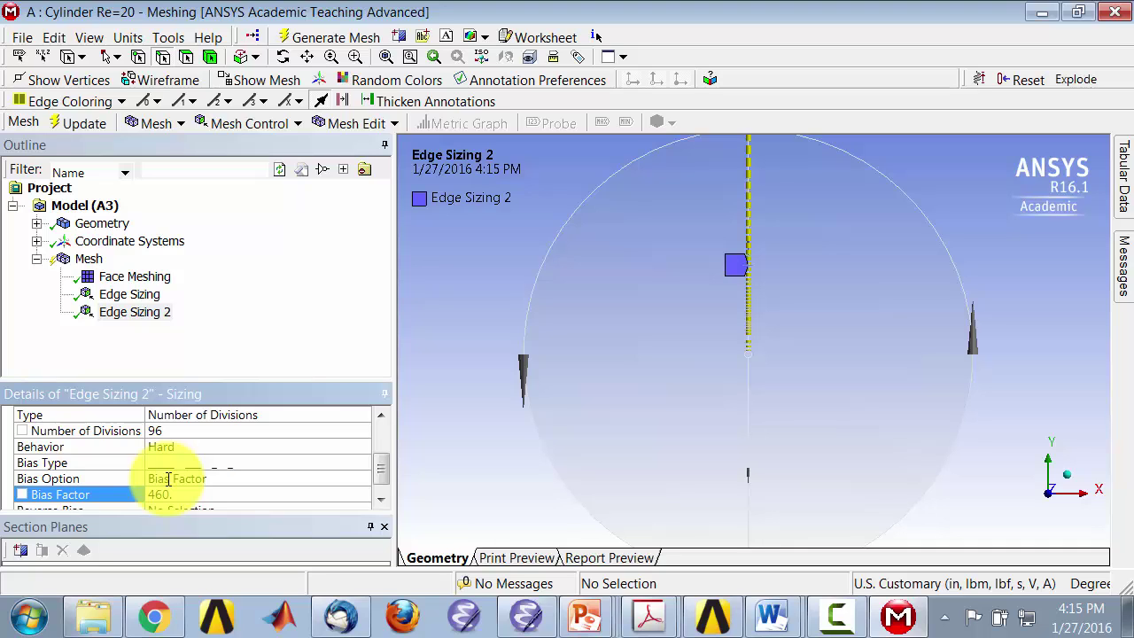
click(381, 500)
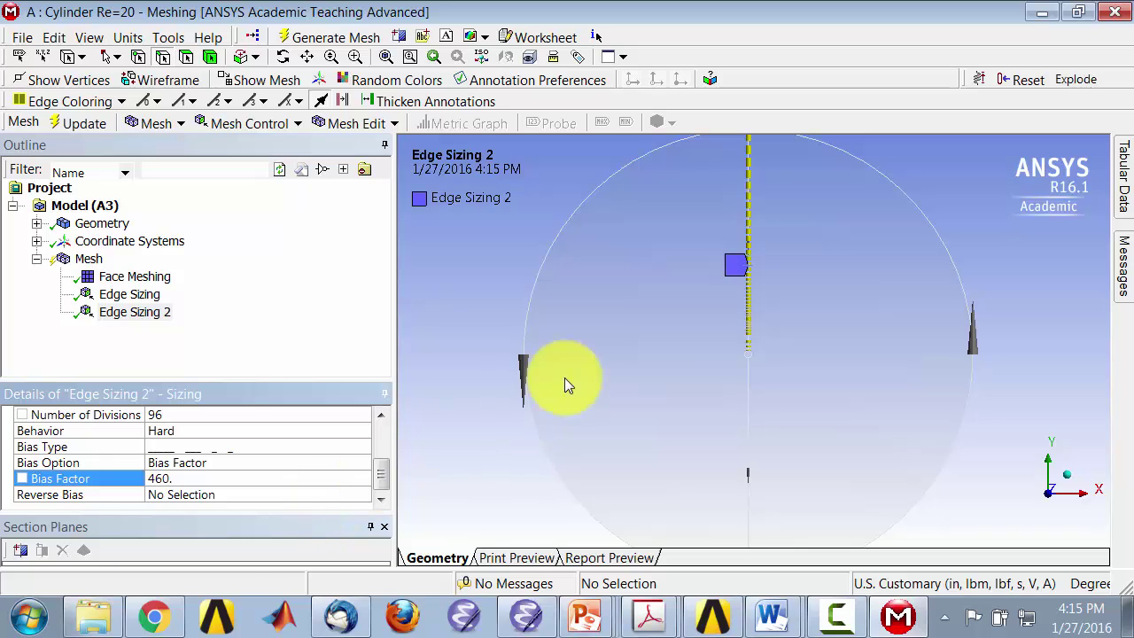
right_drag(702, 263, 773, 323)
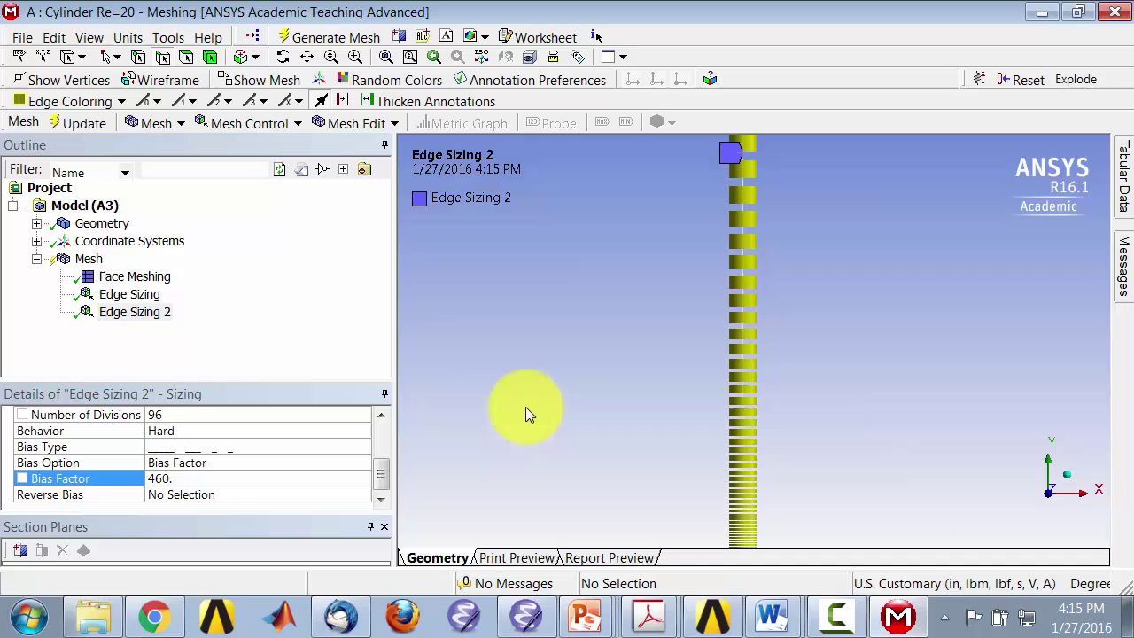
scroll(571, 370, down, 2)
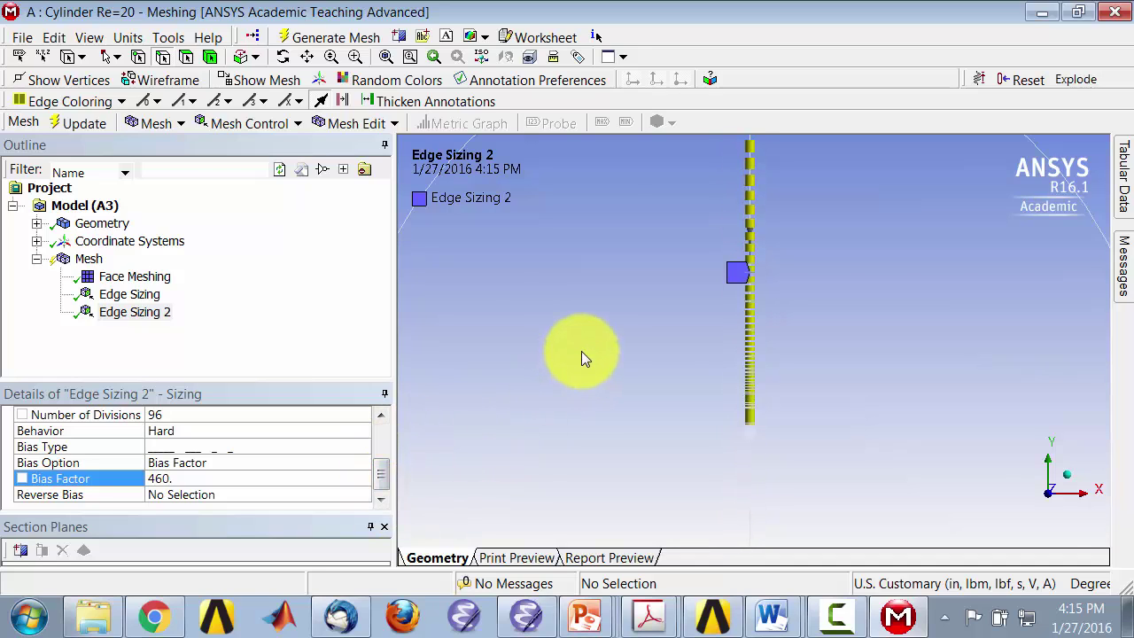
scroll(721, 502, down, 2)
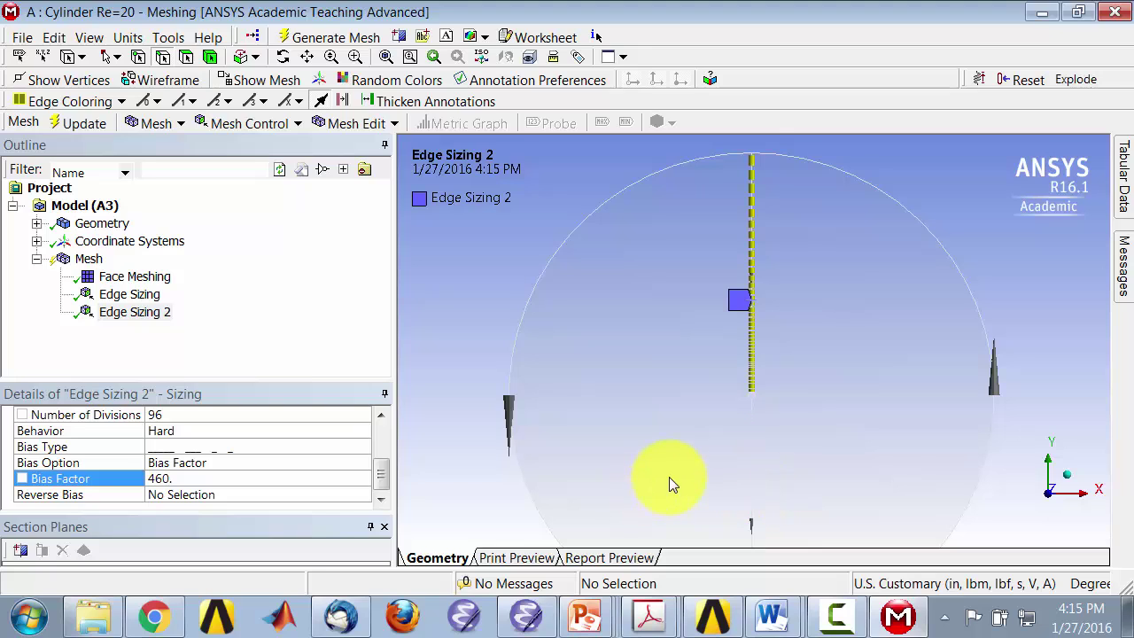
Duplicate Edge Sizing 2 and scope the copy to the lower vertical edge
right_click(119, 312)
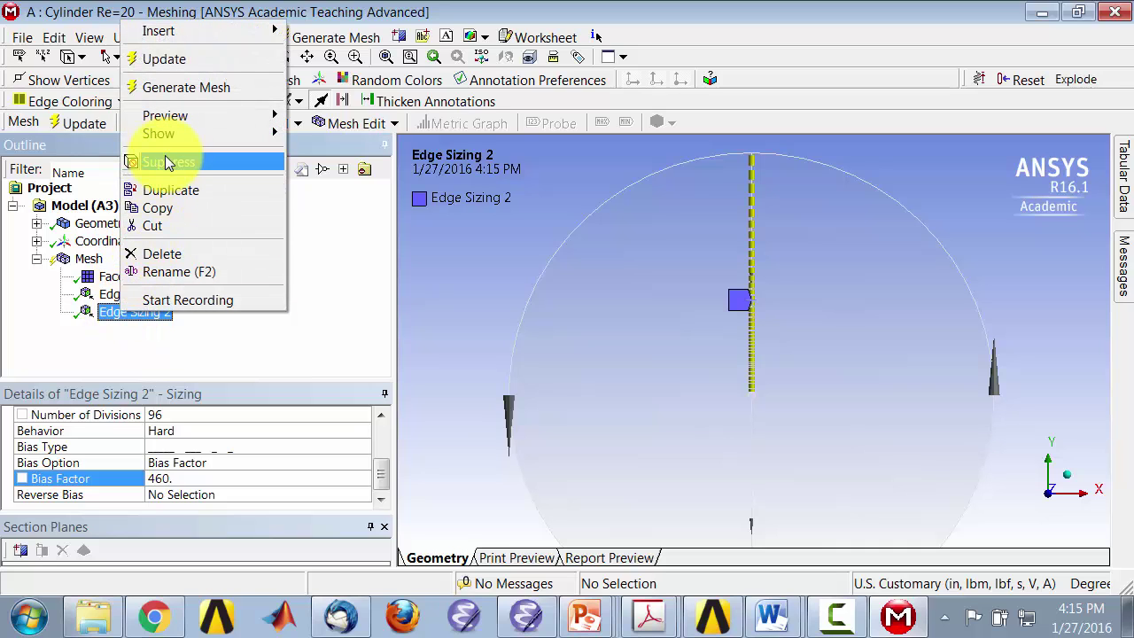
click(162, 194)
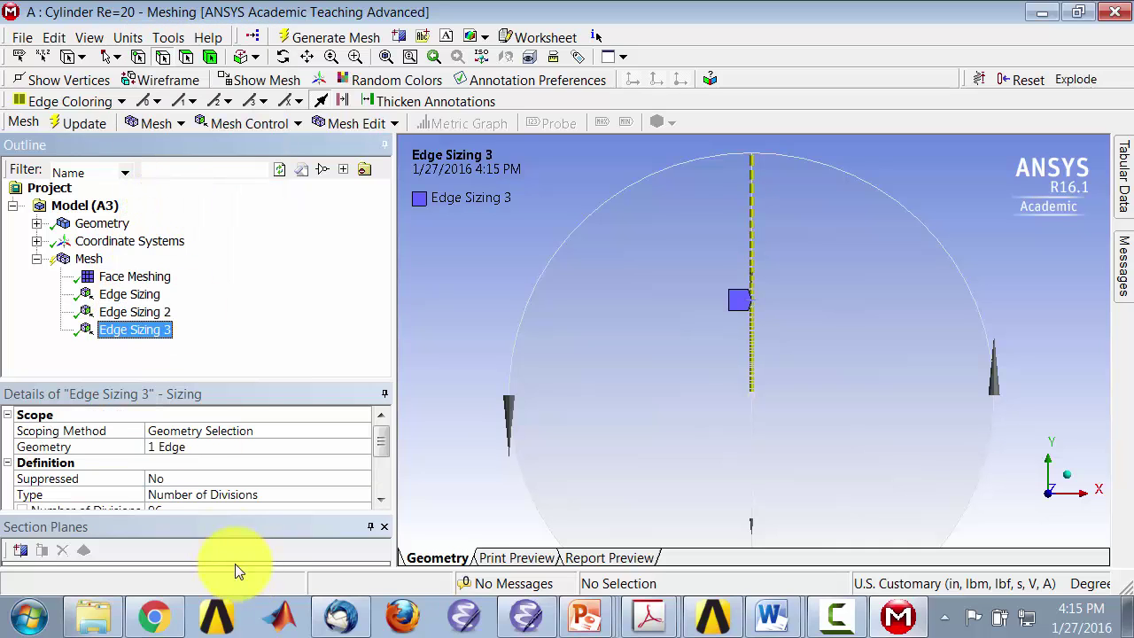
click(190, 447)
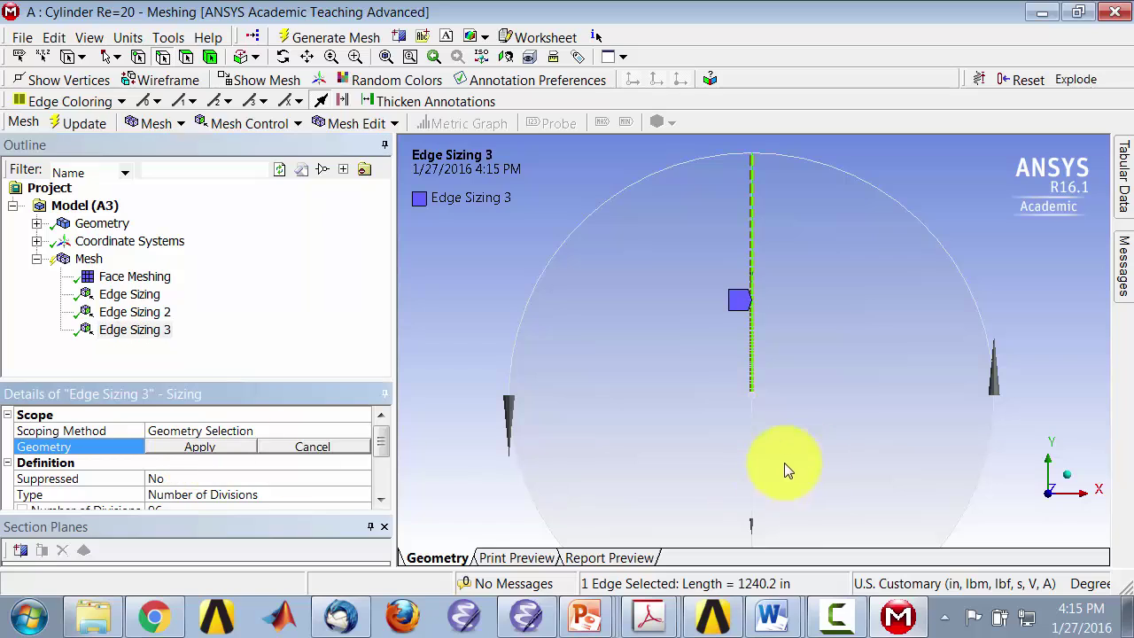
click(755, 470)
click(200, 448)
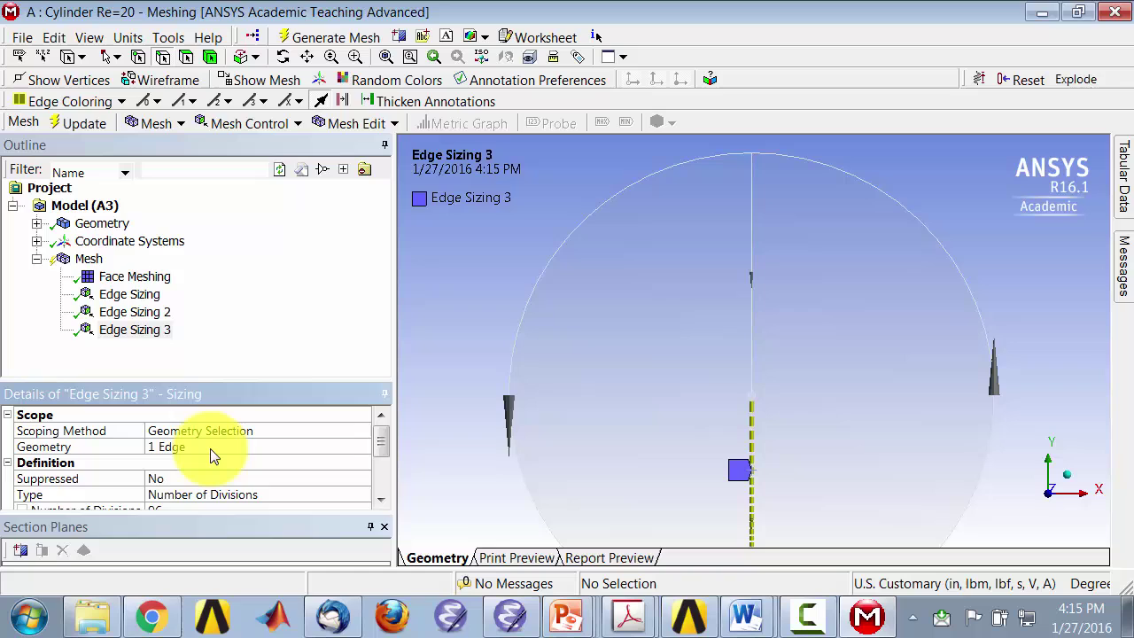
click(380, 499)
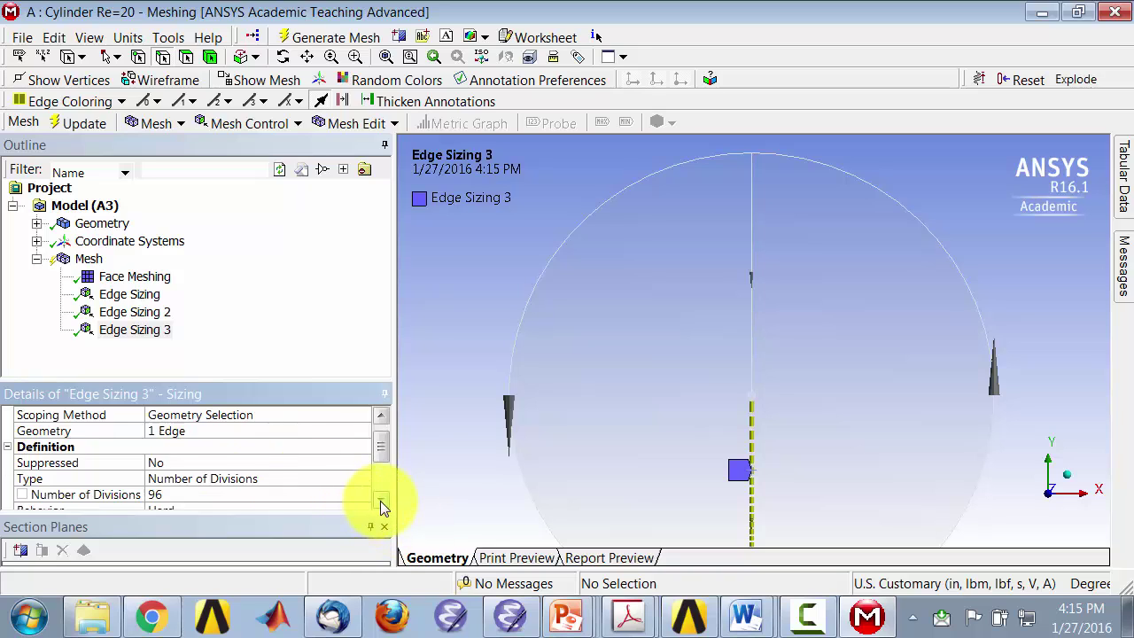
click(380, 499)
click(380, 499)
click(380, 499)
click(380, 499)
click(380, 499)
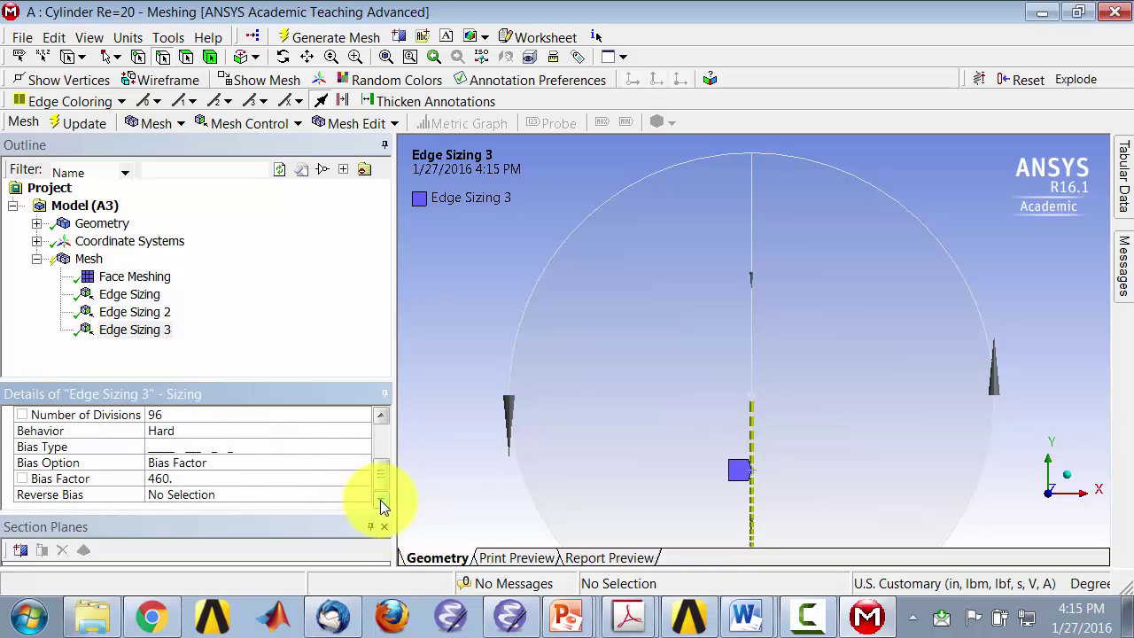
Reverse Edge Sizing 3's bias by choosing the second Bias Type pattern
click(207, 447)
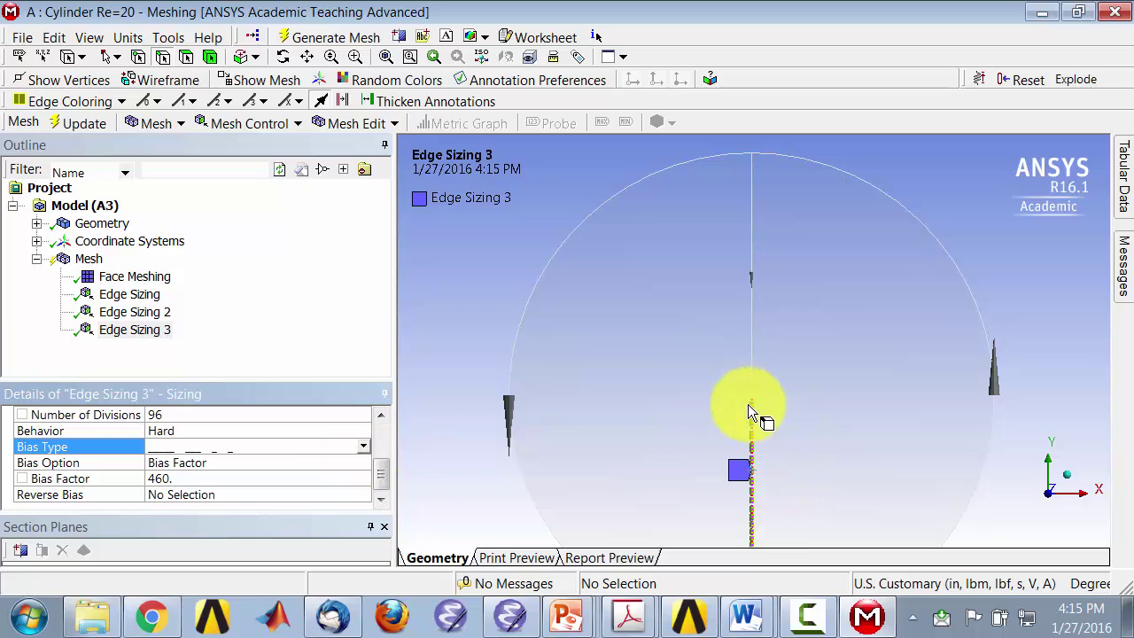
click(364, 446)
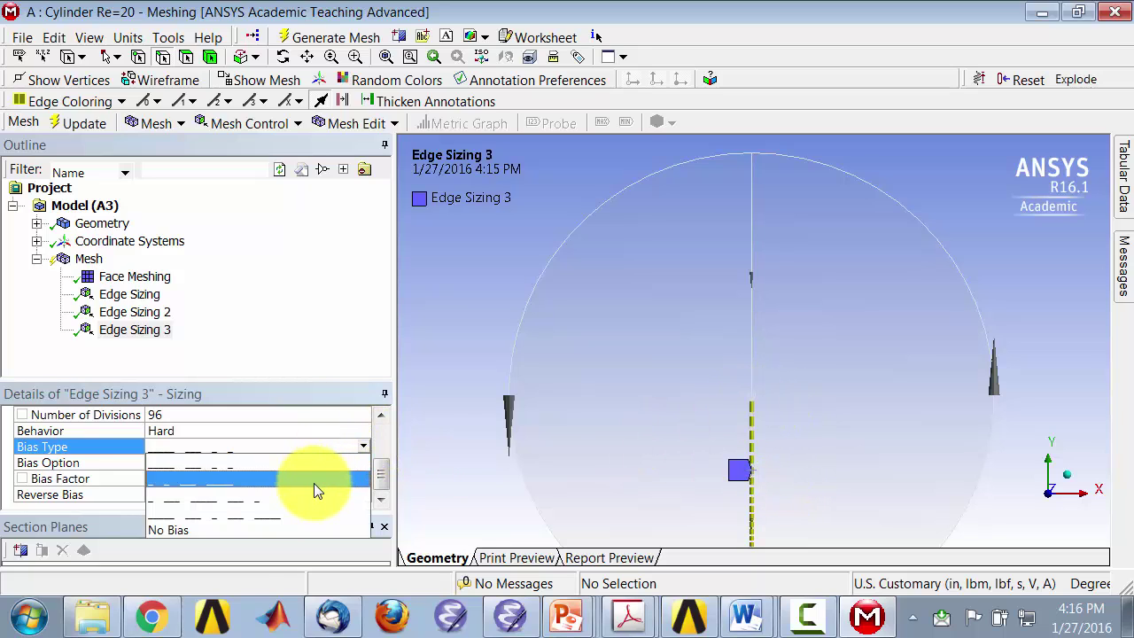
click(313, 483)
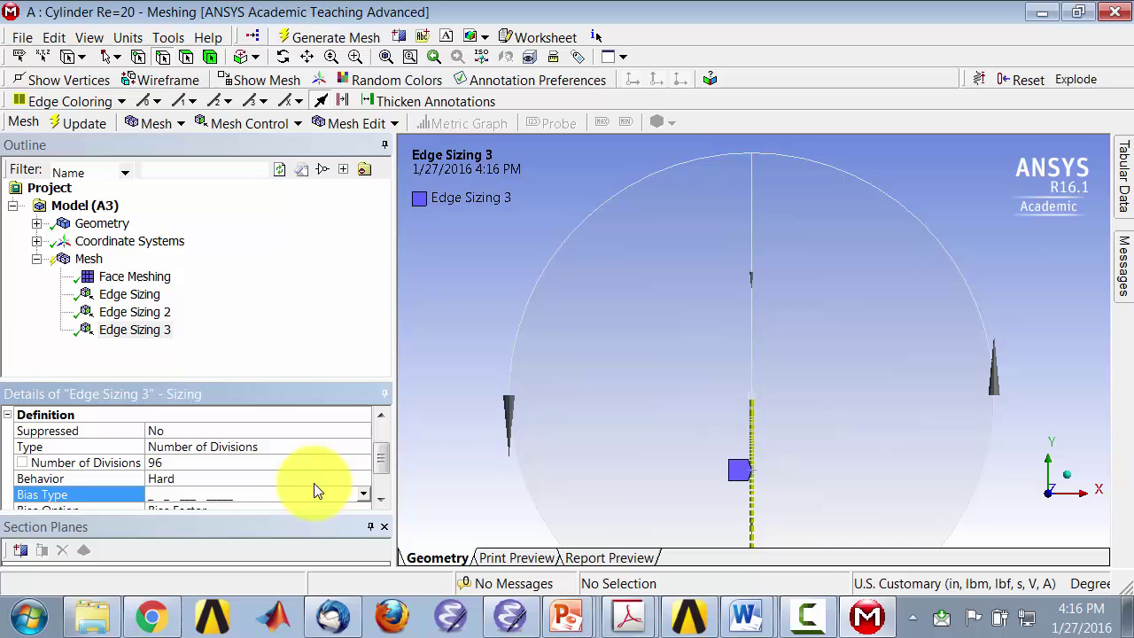
click(326, 101)
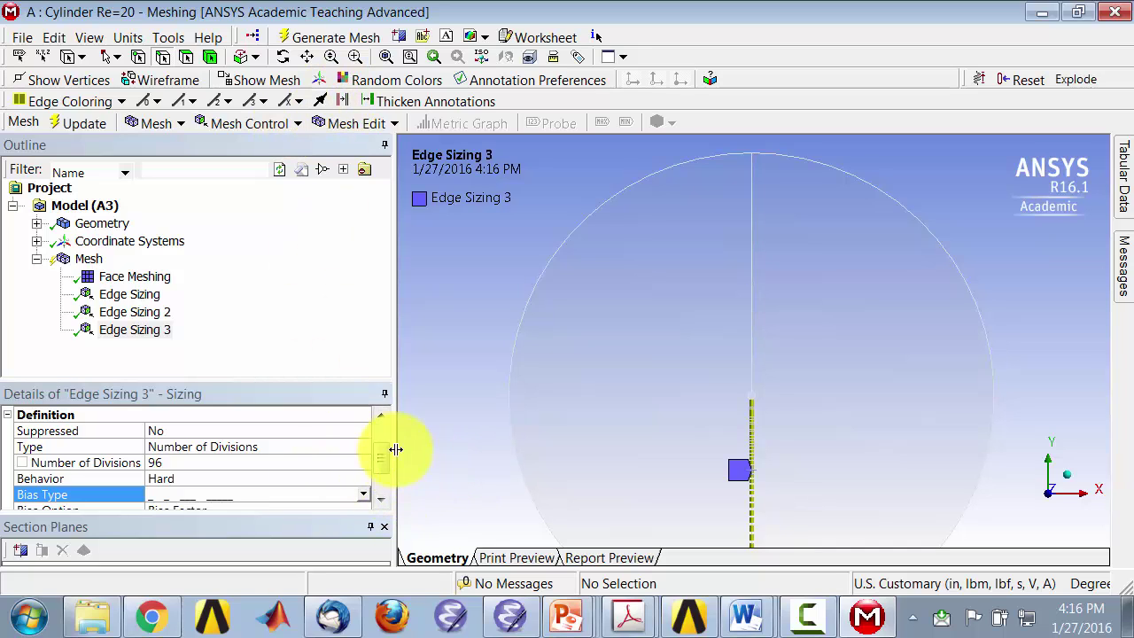
Regenerate the mesh with all three edge sizings and display it
click(87, 124)
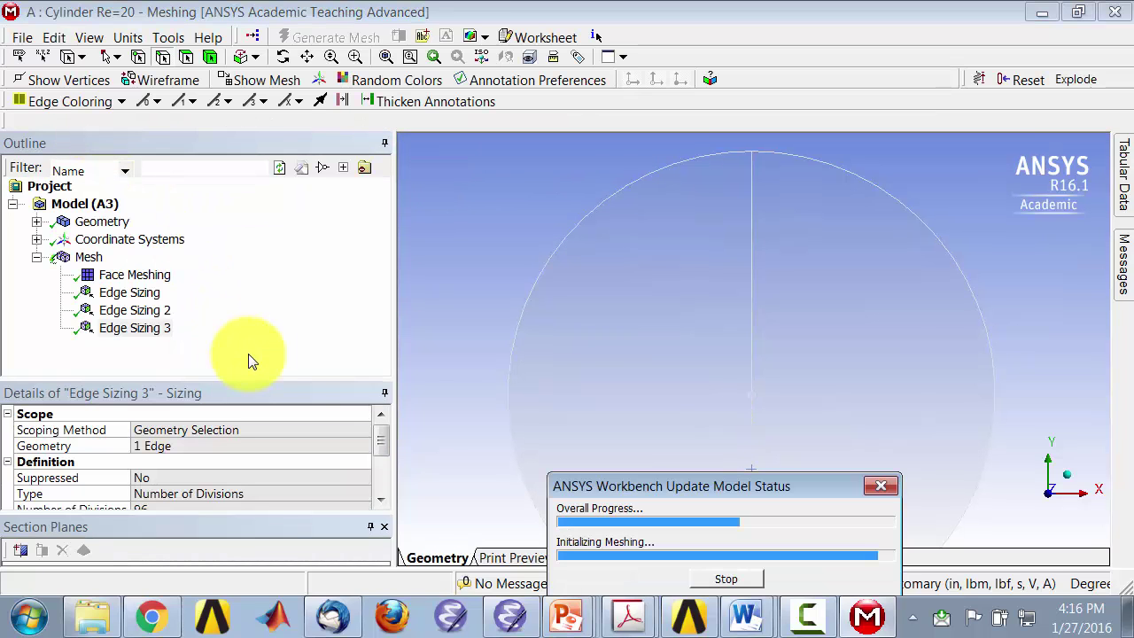
click(89, 259)
click(461, 456)
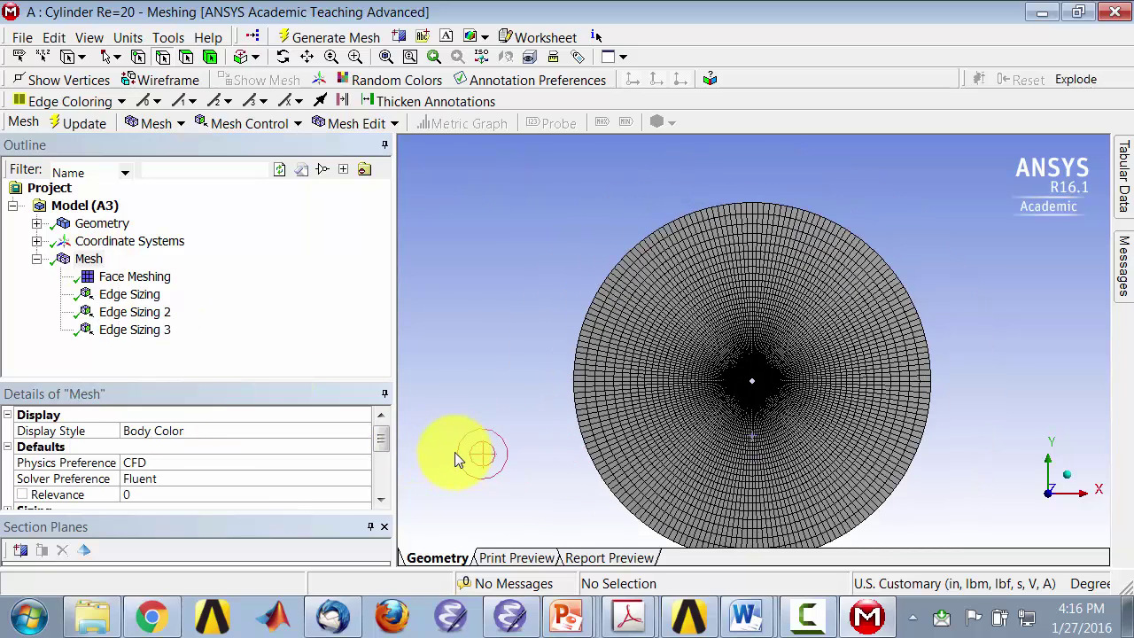
Zoom in on the cylinder to inspect the fine near-wall quad rings
click(524, 332)
scroll(525, 335, down, 2)
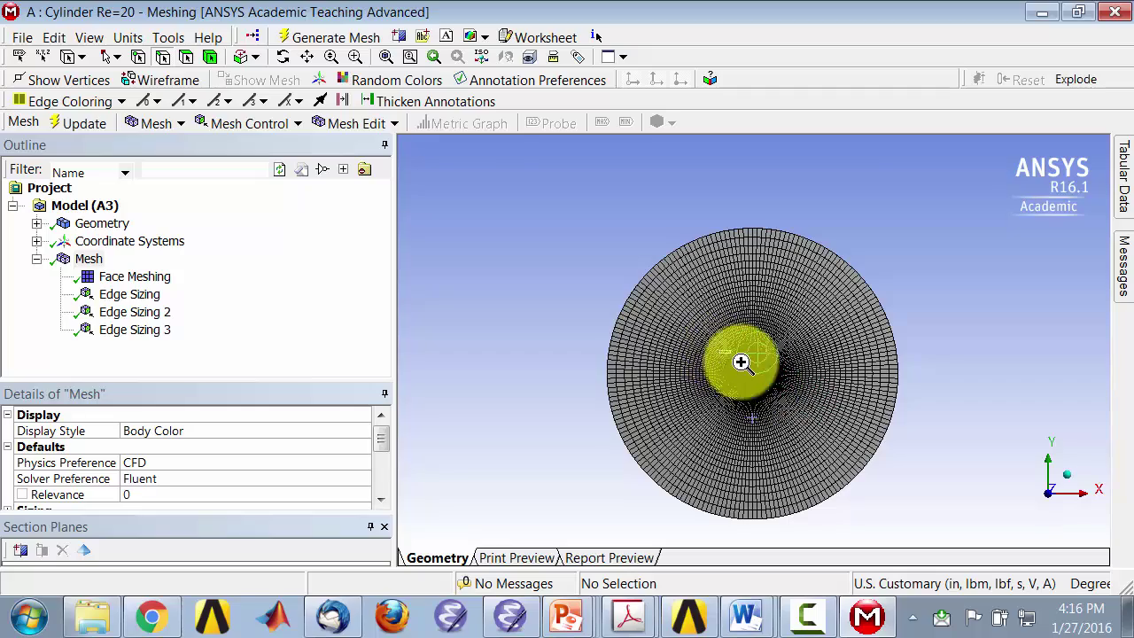
drag(725, 354, 793, 413)
drag(688, 237, 773, 335)
drag(614, 196, 798, 372)
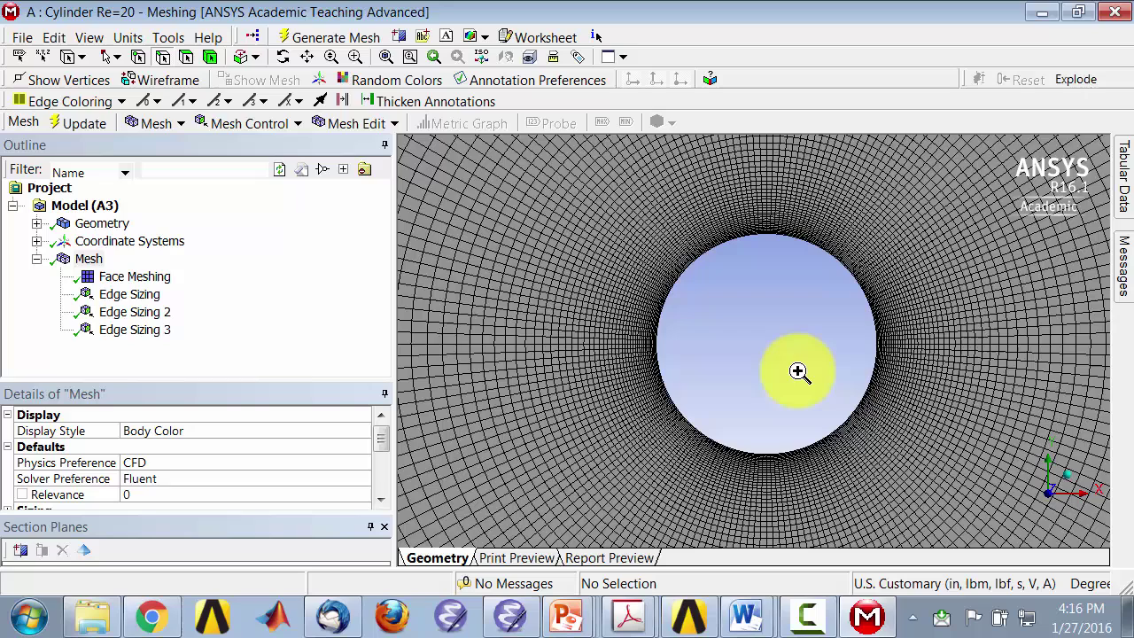